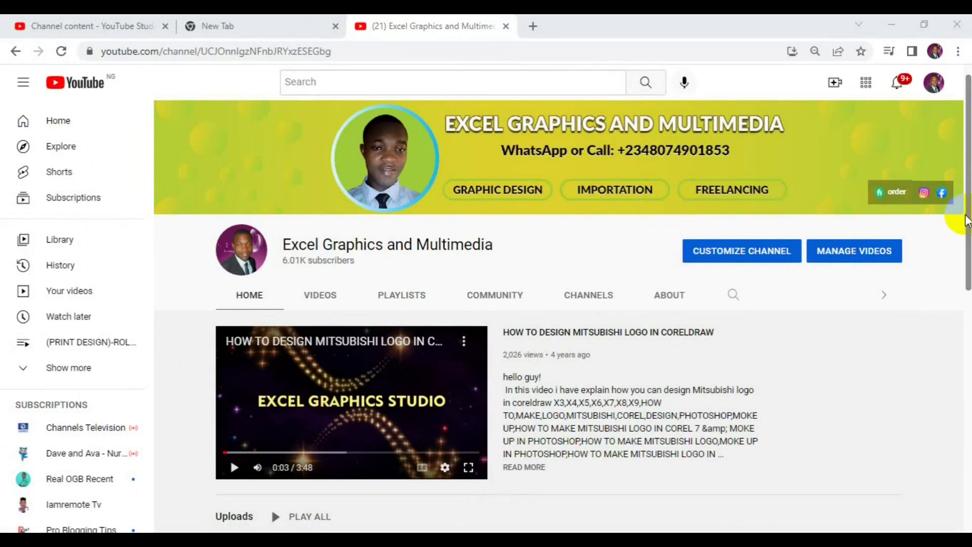
{"action": "left_click_drag", "start_coordinate": [966, 239], "coordinate": [968, 350]}
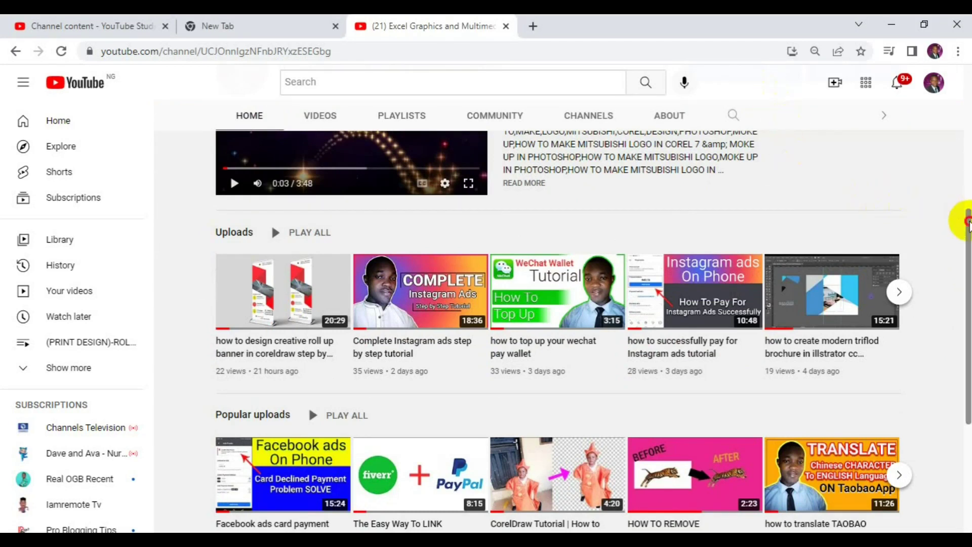
{"action": "left_click_drag", "start_coordinate": [968, 223], "coordinate": [968, 243]}
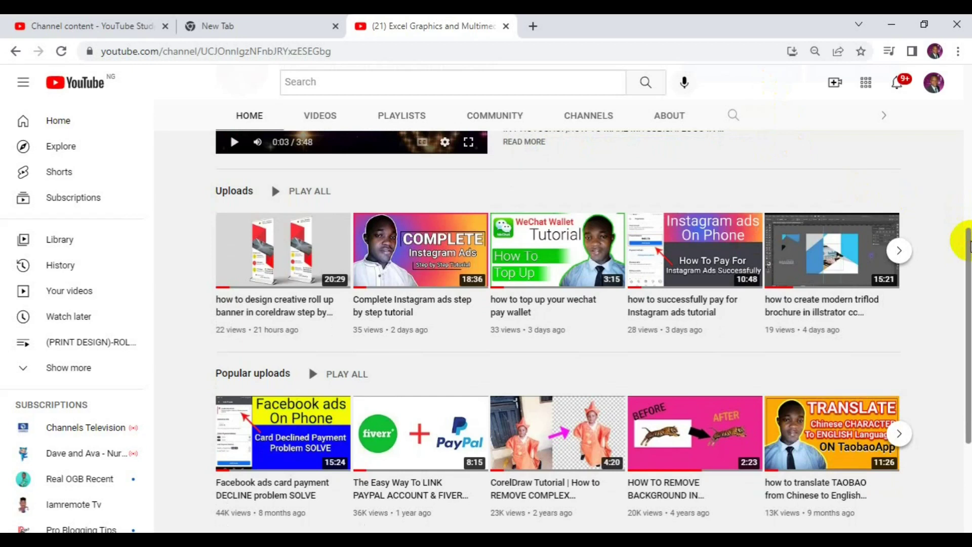
Switch to the video upload's details in YouTube Studio, expand the additional settings and activate the empty Tags field
{"action": "left_click", "coordinate": [134, 26]}
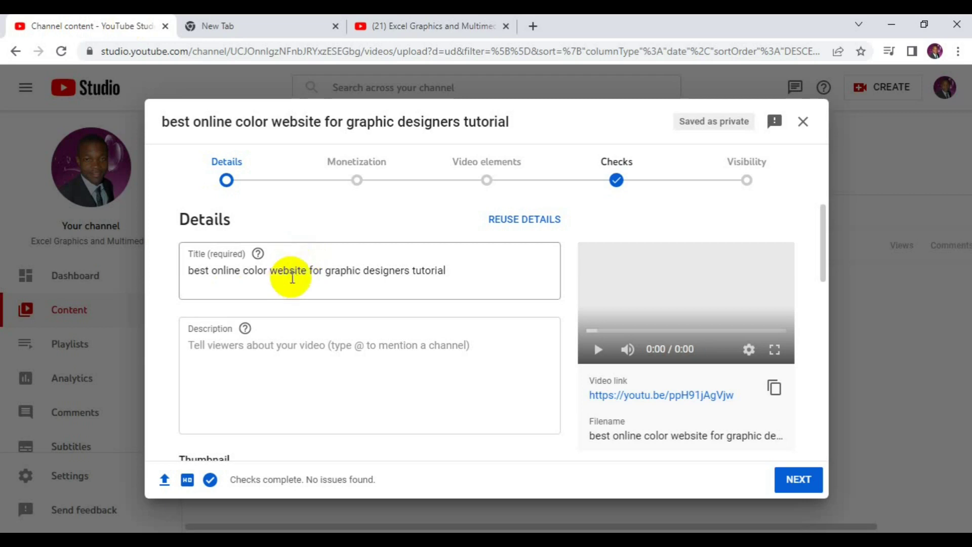
{"action": "left_click", "coordinate": [292, 277]}
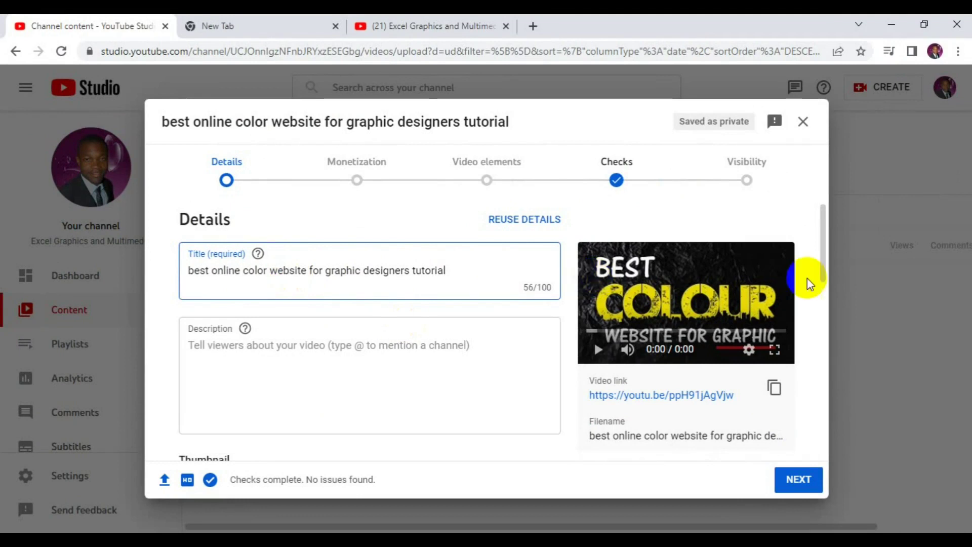
{"action": "left_click_drag", "start_coordinate": [823, 256], "coordinate": [823, 430]}
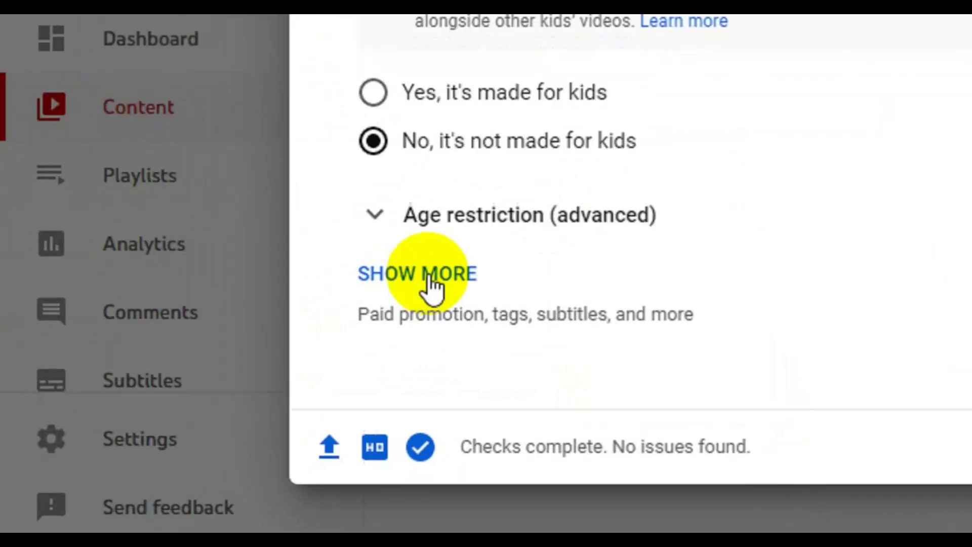
{"action": "left_click", "coordinate": [214, 394]}
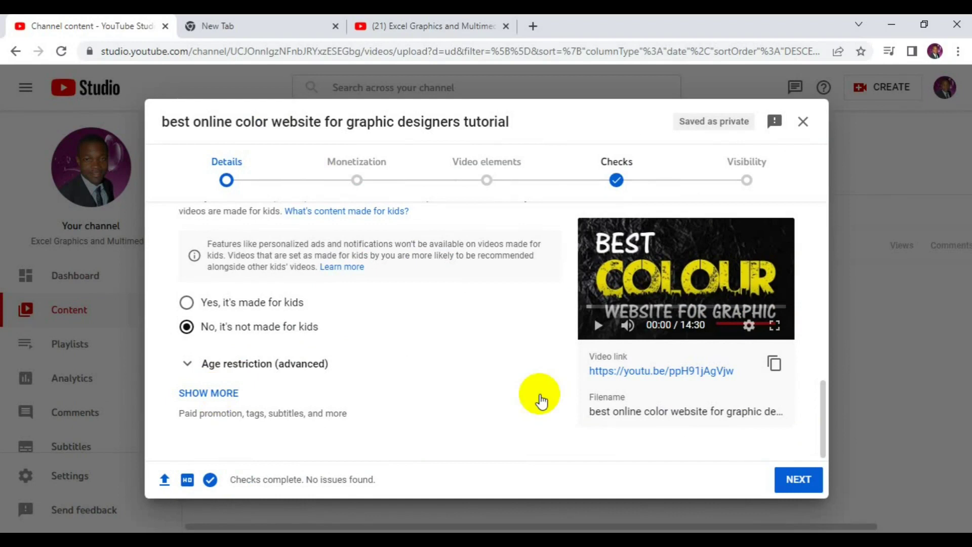
{"action": "left_click", "coordinate": [540, 396]}
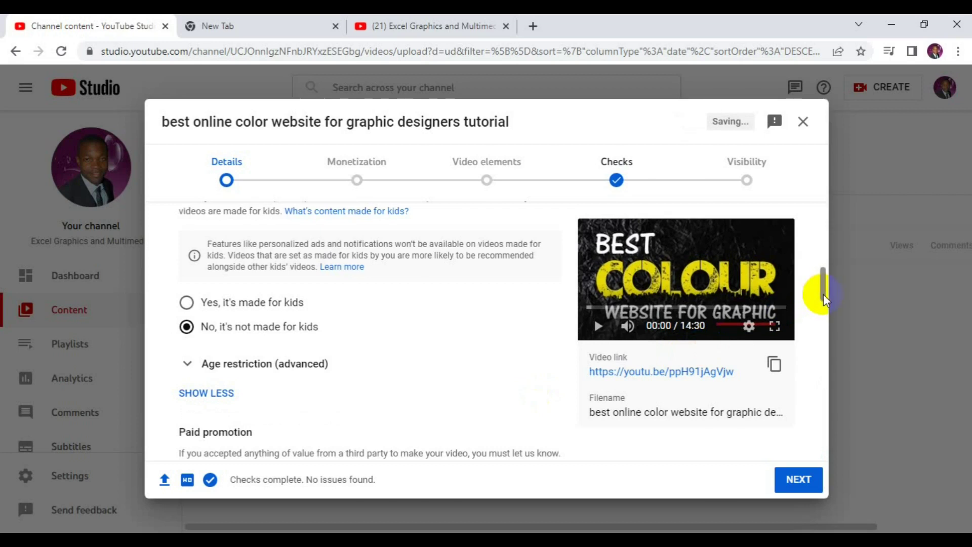
{"action": "left_click_drag", "start_coordinate": [824, 299], "coordinate": [824, 351]}
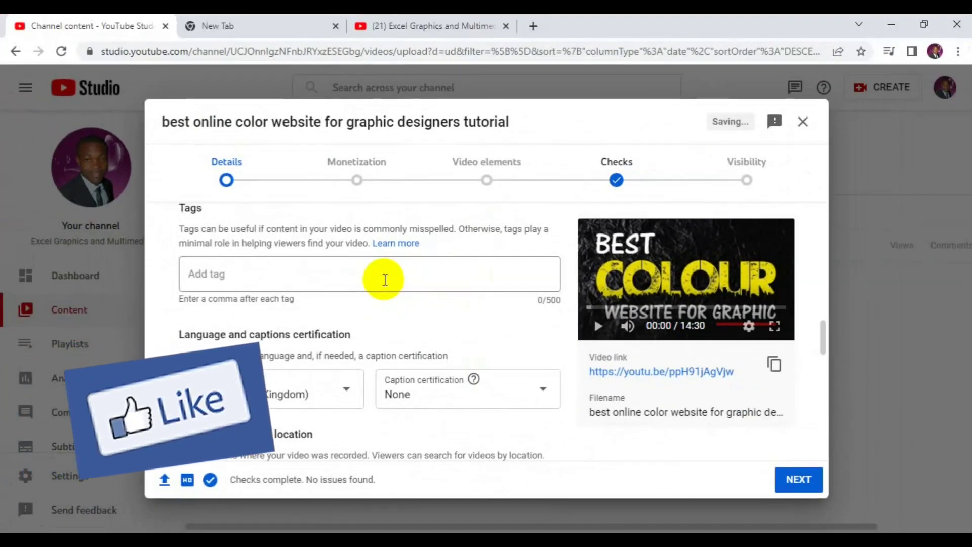
{"action": "left_click", "coordinate": [385, 279]}
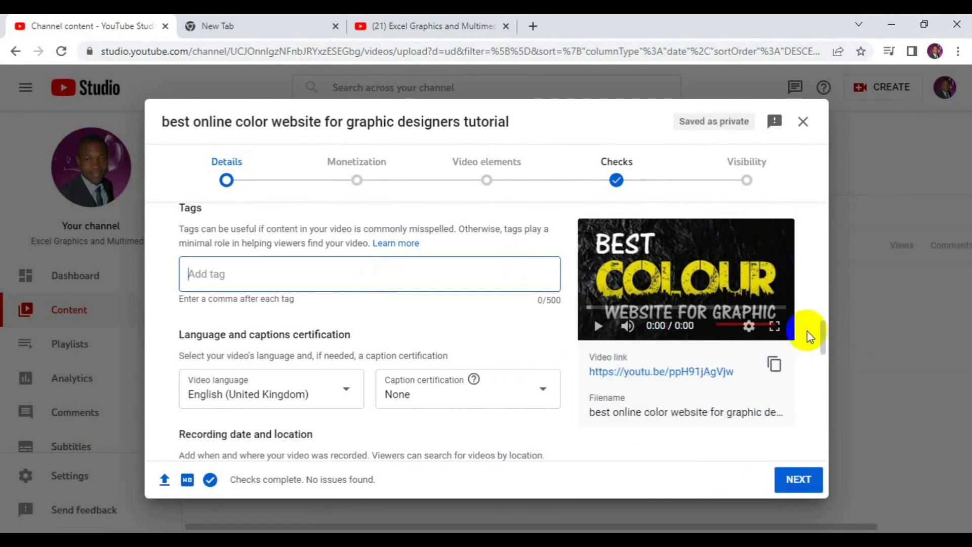
Copy the full video title and add it as the video's first tag
{"action": "left_click_drag", "start_coordinate": [824, 349], "coordinate": [826, 193]}
{"action": "left_click", "coordinate": [410, 268]}
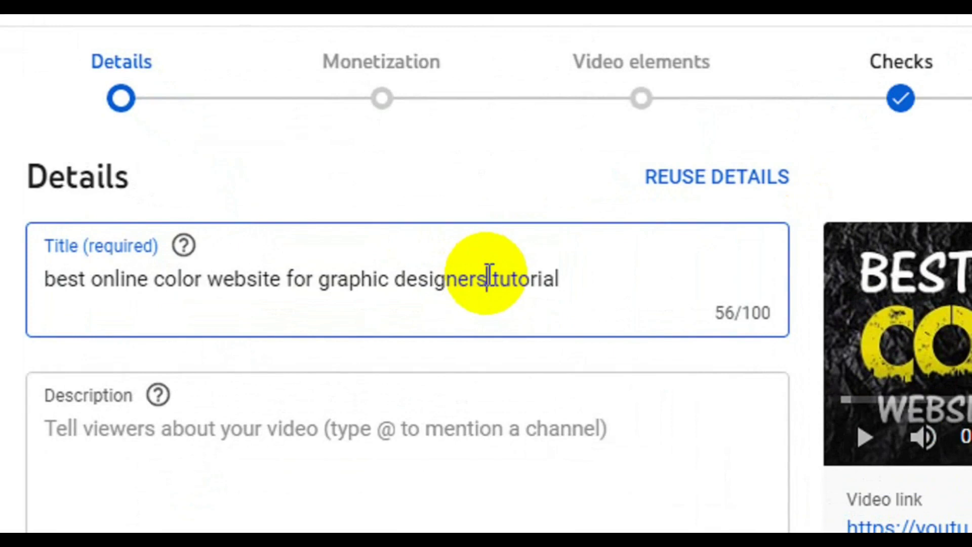
{"action": "key", "text": "ctrl+a"}
{"action": "key", "text": "ctrl+c"}
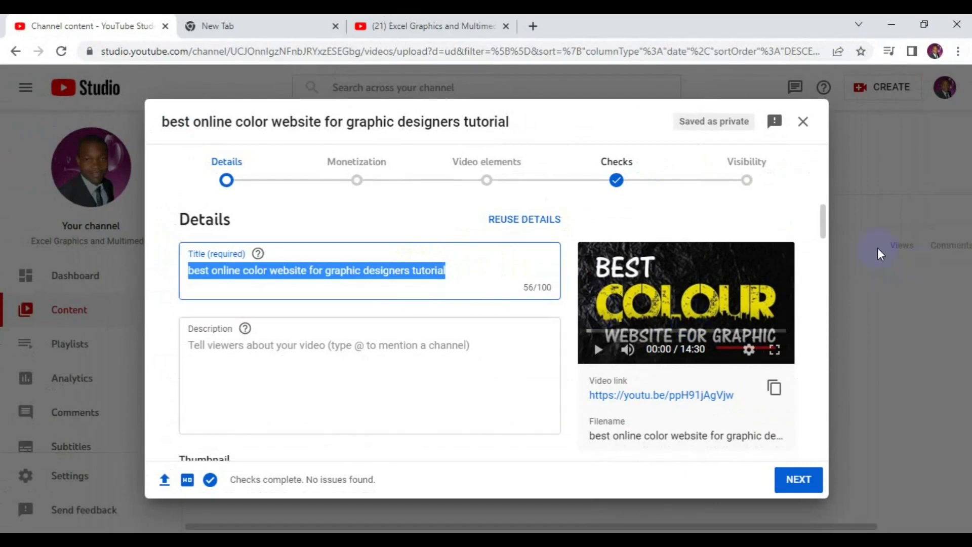
{"action": "left_click_drag", "start_coordinate": [824, 217], "coordinate": [828, 334]}
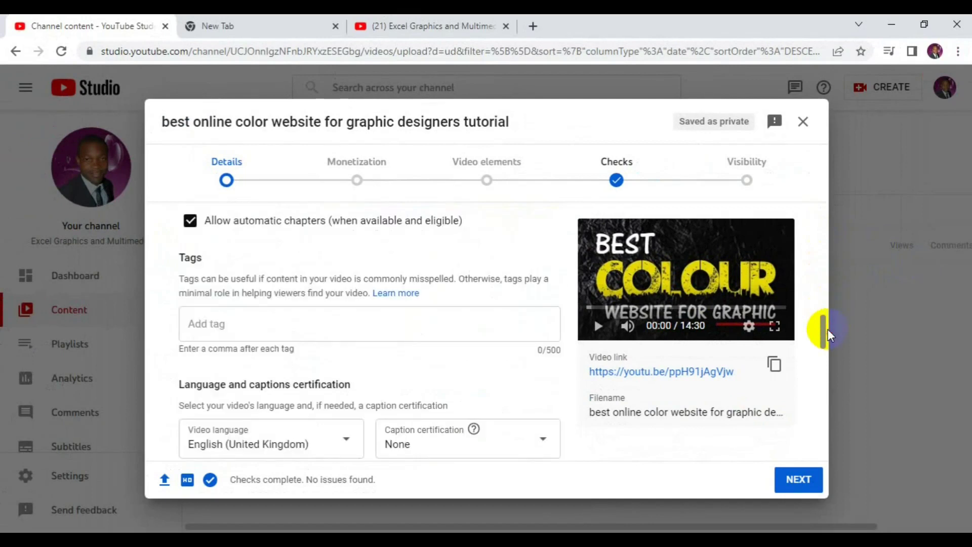
{"action": "left_click", "coordinate": [454, 322]}
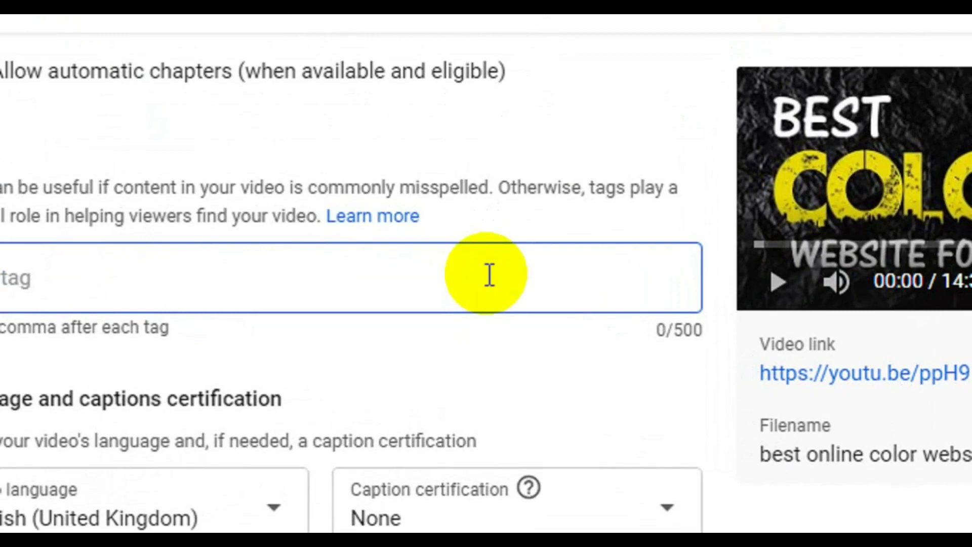
{"action": "key", "text": "ctrl+v"}
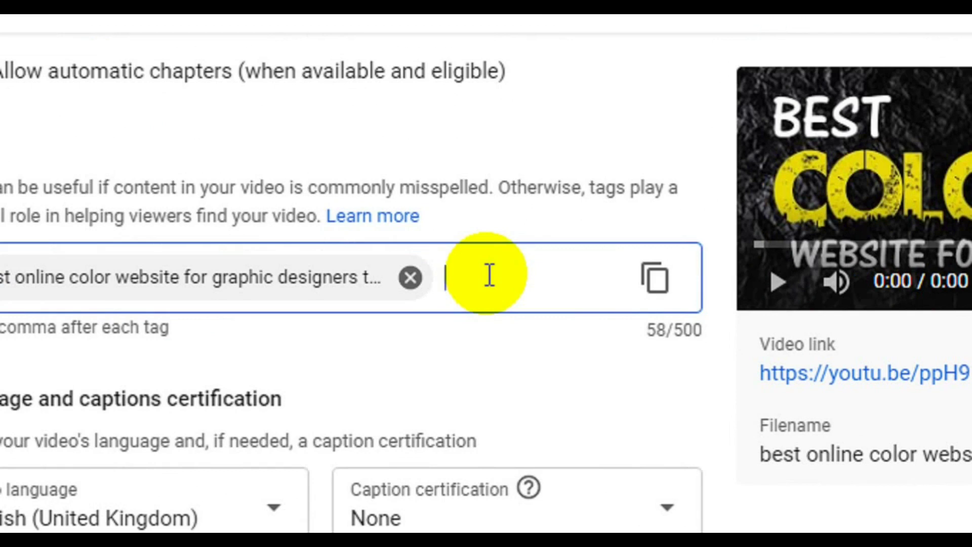
Add the tag #coloringraphic to the video after the title tag
{"action": "type", "text": "#color"}
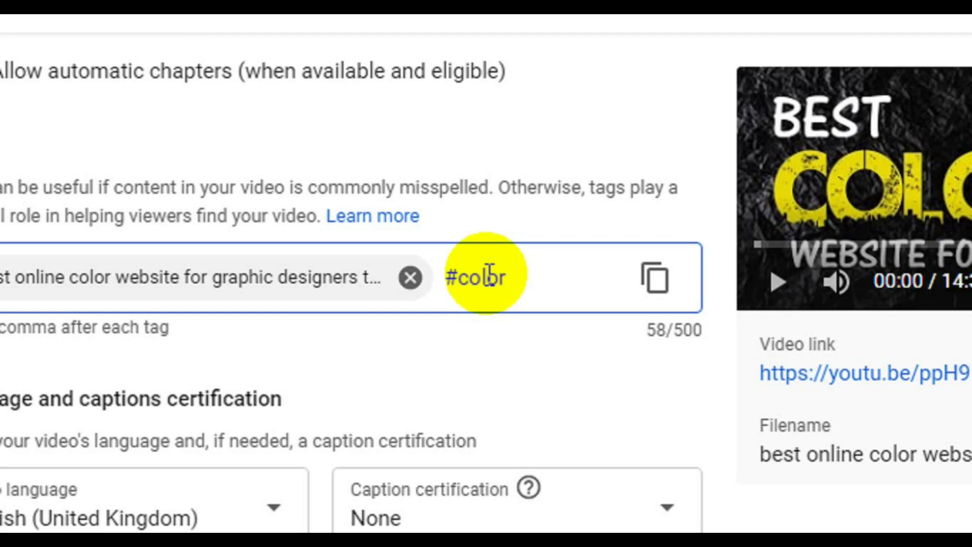
{"action": "type", "text": "ingraphic"}
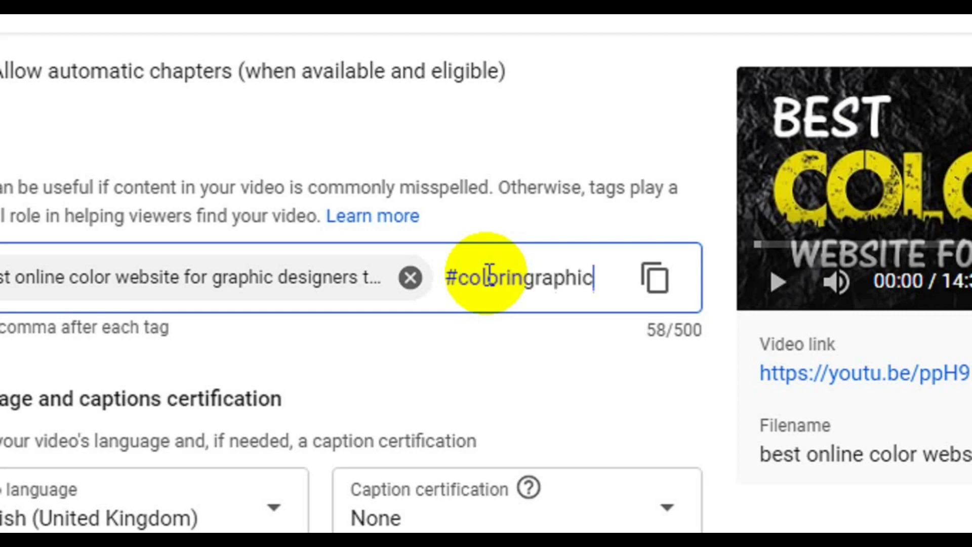
{"action": "left_click", "coordinate": [522, 278]}
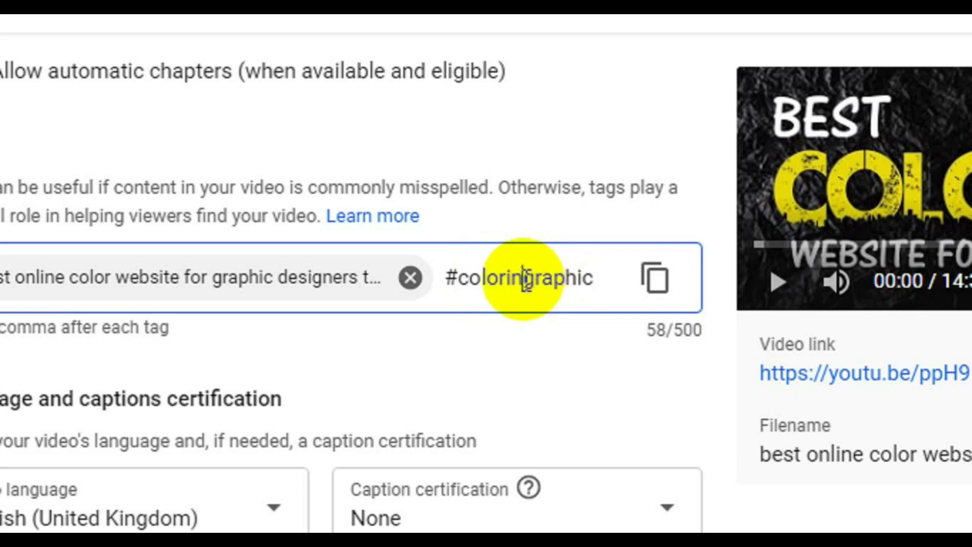
{"action": "key", "text": "Return"}
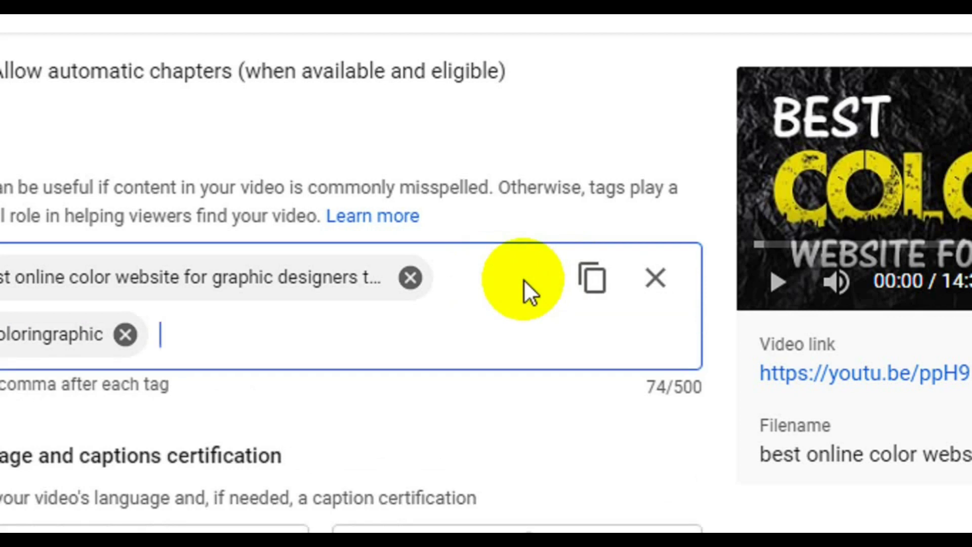
Add the tags #colorcombination and #colors to the video
{"action": "type", "text": "#color"}
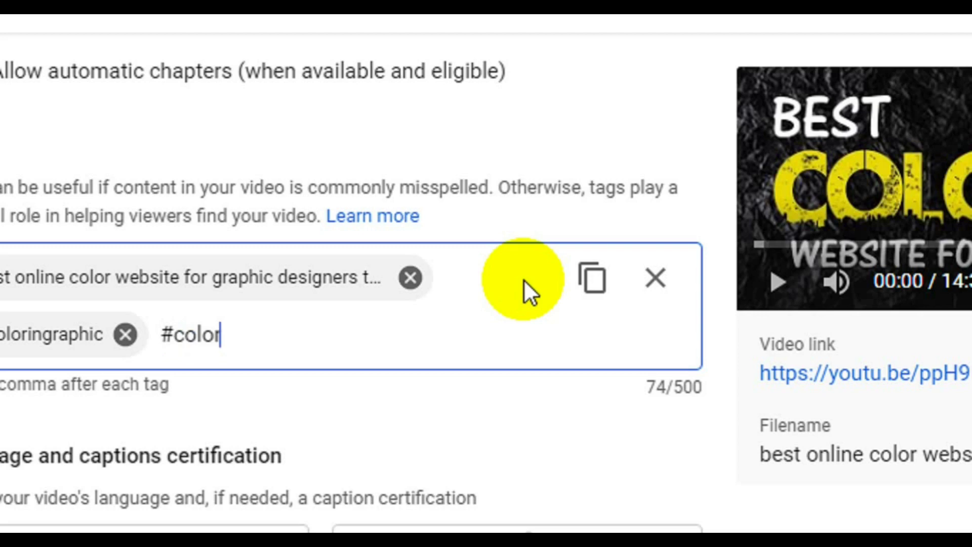
{"action": "type", "text": "combine"}
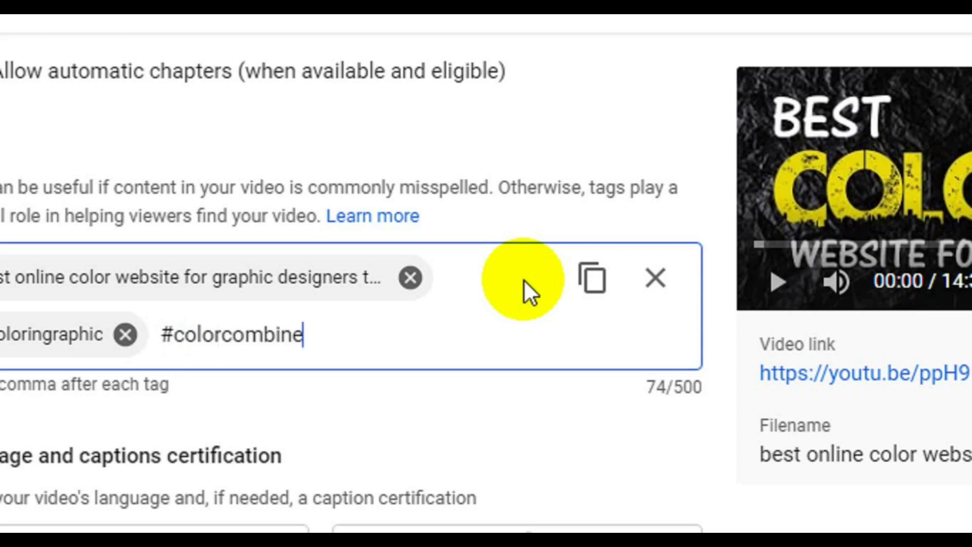
{"action": "key", "text": "BackSpace"}
{"action": "type", "text": "ation,"}
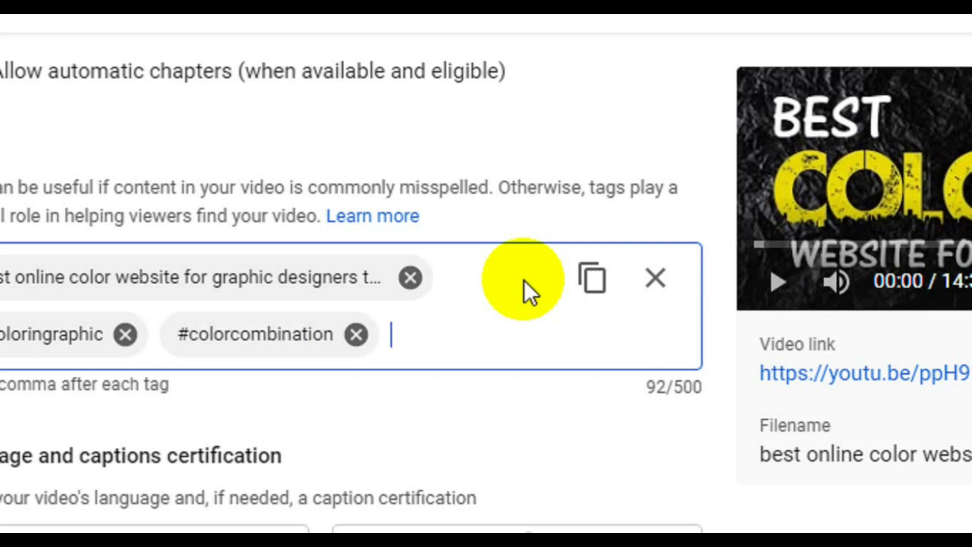
{"action": "type", "text": "#c"}
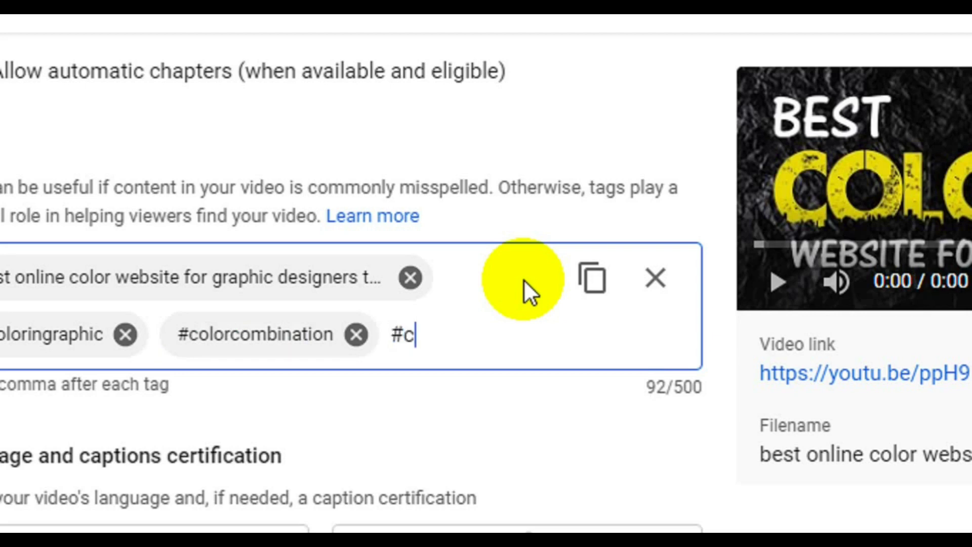
{"action": "type", "text": "olors"}
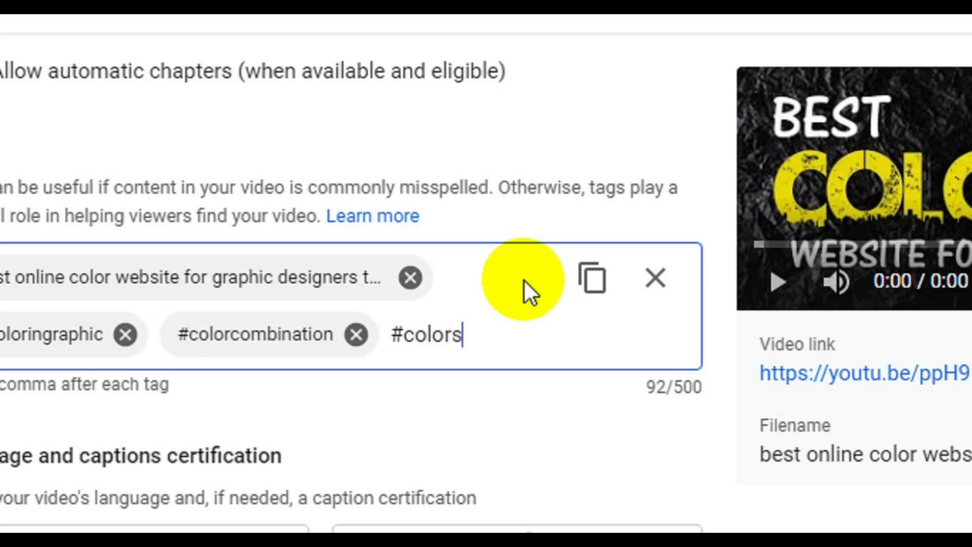
{"action": "type", "text": ","}
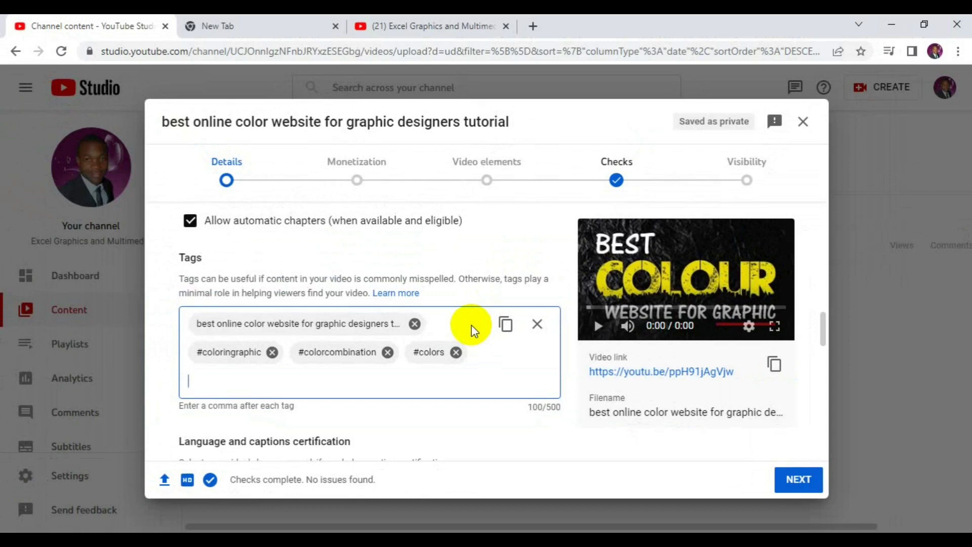
Open the keywordtool.io website in the blank browser tab
{"action": "left_click", "coordinate": [224, 23]}
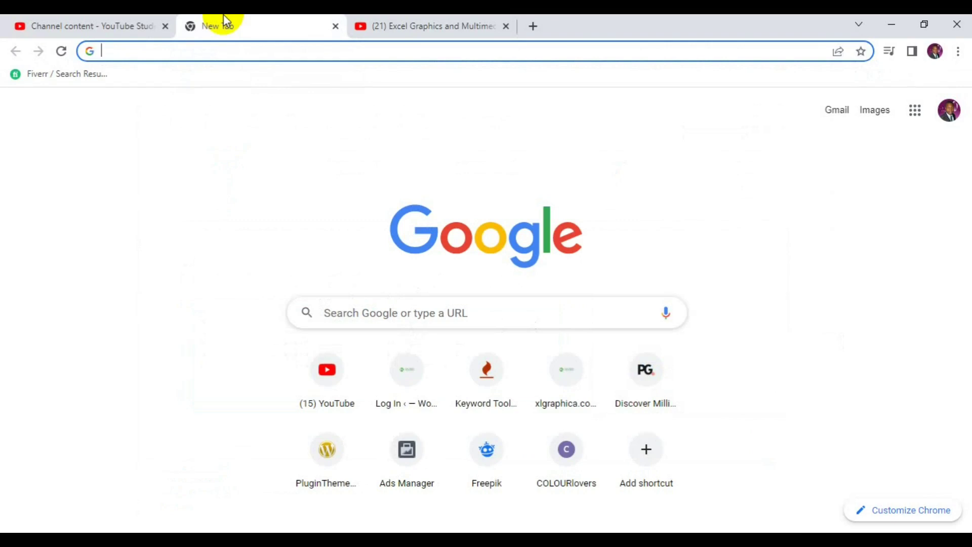
{"action": "type", "text": "keywordtool.io"}
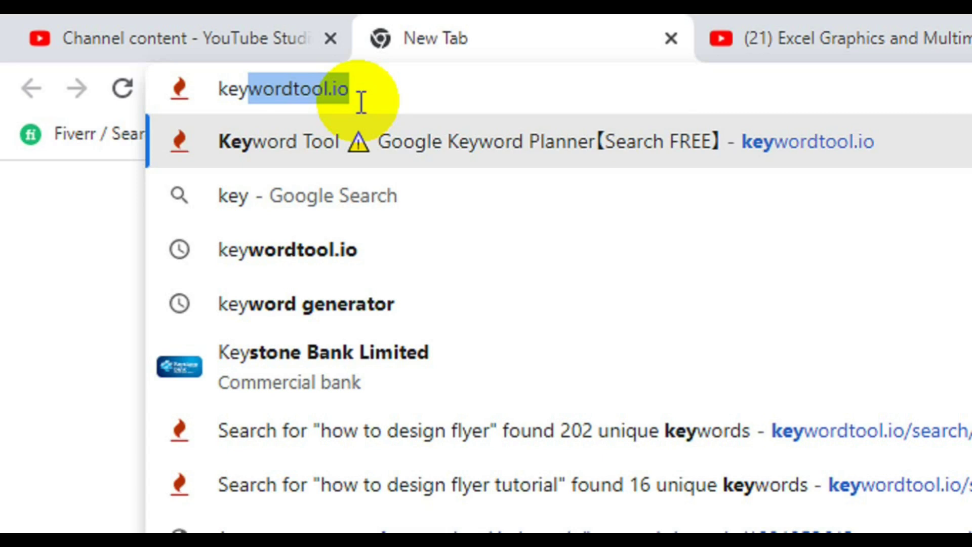
{"action": "key", "text": "Return"}
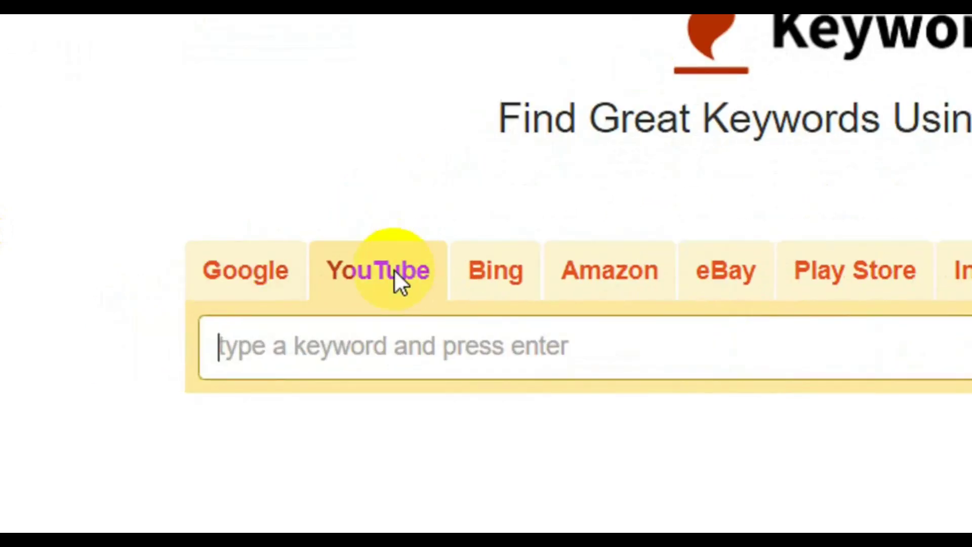
Search YouTube keyword suggestions for "best online color website for graphic designers tutorial"
{"action": "left_click", "coordinate": [391, 274]}
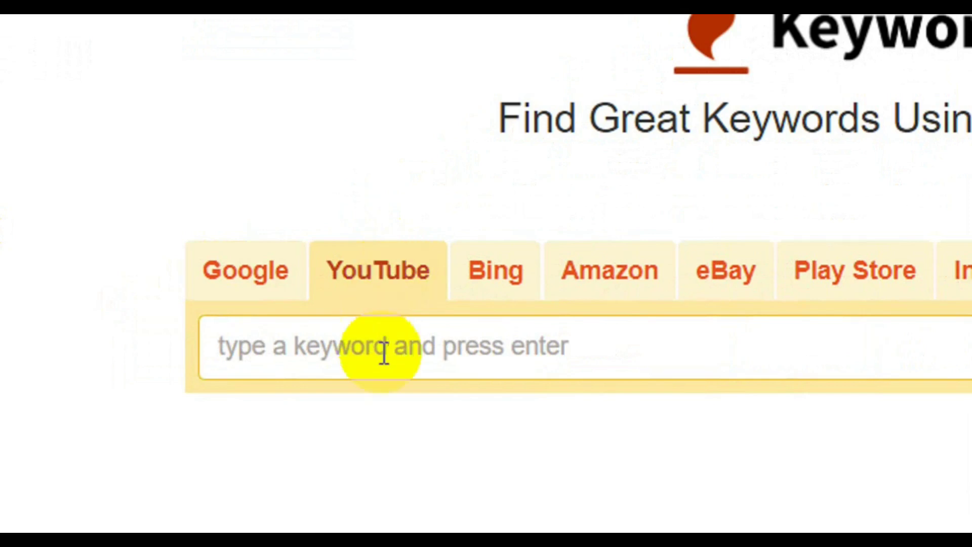
{"action": "left_click", "coordinate": [384, 353]}
{"action": "type", "text": "best online color website for graphic designers tutorial"}
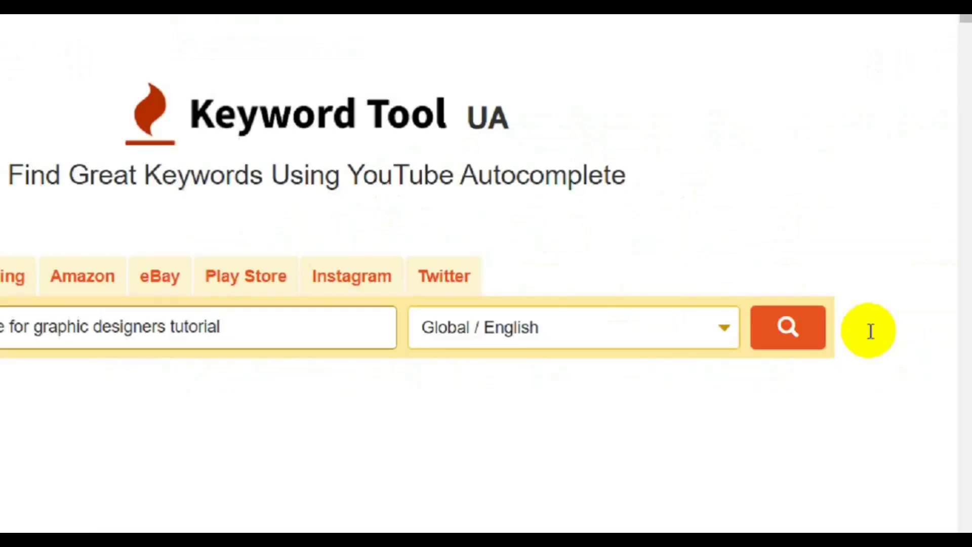
{"action": "left_click", "coordinate": [836, 358]}
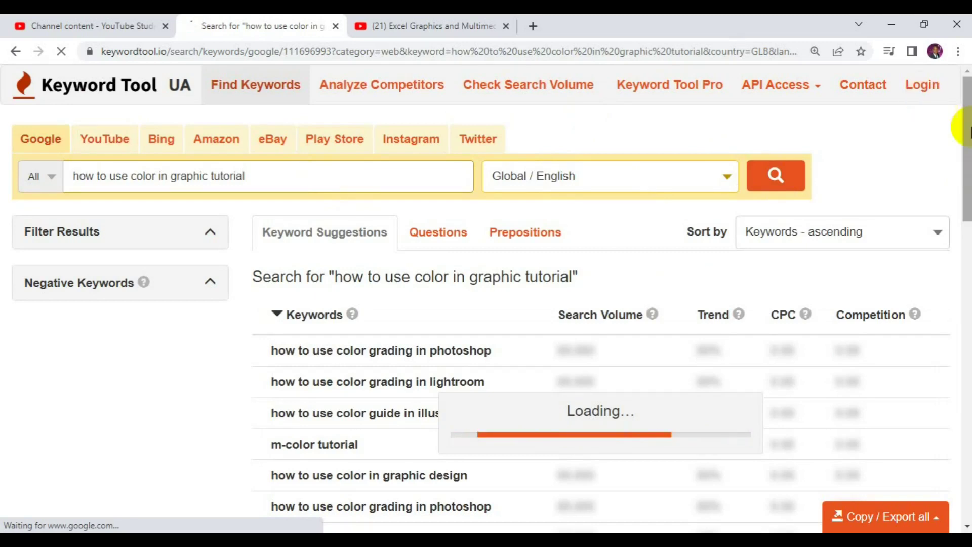
Review the keyword suggestions for "how to use color in graphic tutorial", select them all and copy them to the clipboard
{"action": "left_click_drag", "start_coordinate": [966, 124], "coordinate": [968, 301]}
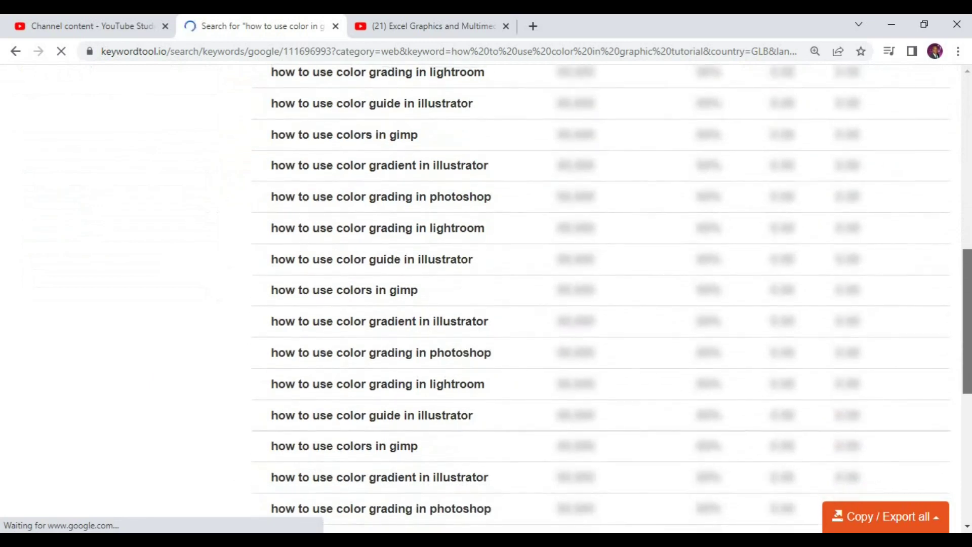
{"action": "left_click_drag", "start_coordinate": [968, 301], "coordinate": [968, 295]}
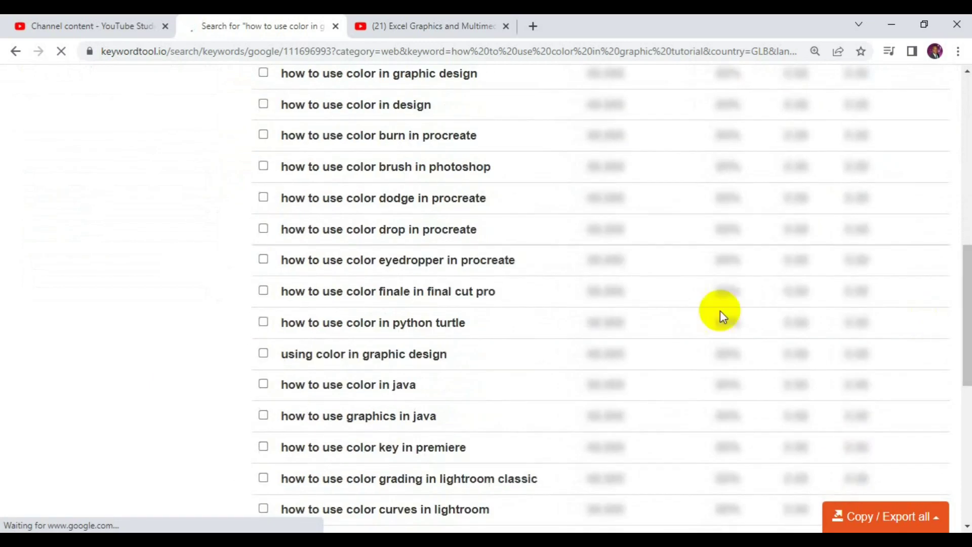
{"action": "left_click_drag", "start_coordinate": [967, 311], "coordinate": [966, 219]}
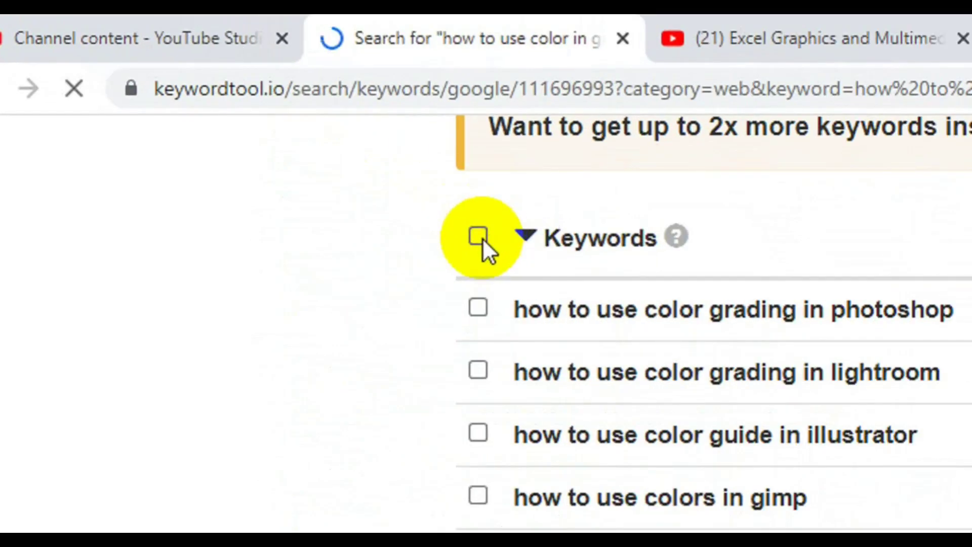
{"action": "left_click", "coordinate": [479, 237]}
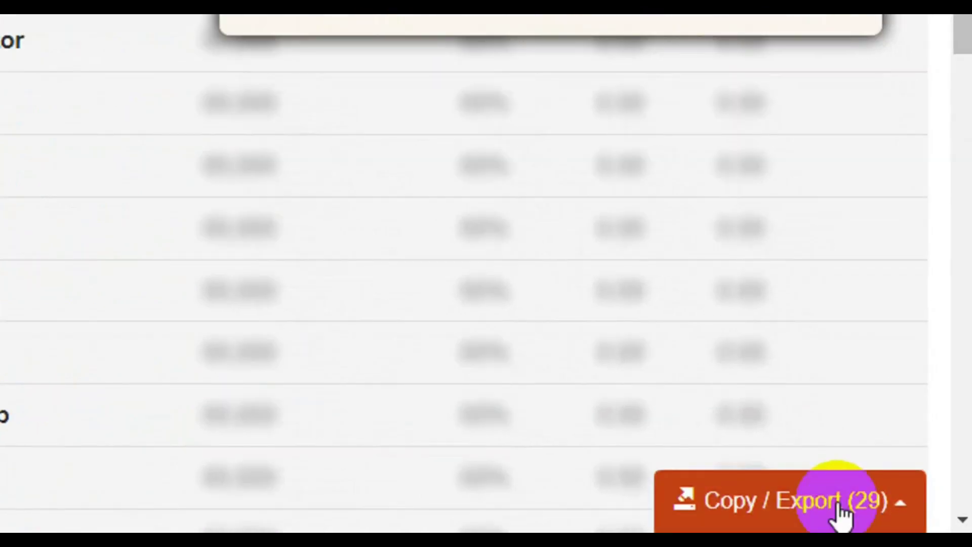
{"action": "left_click", "coordinate": [899, 504]}
{"action": "left_click", "coordinate": [798, 336]}
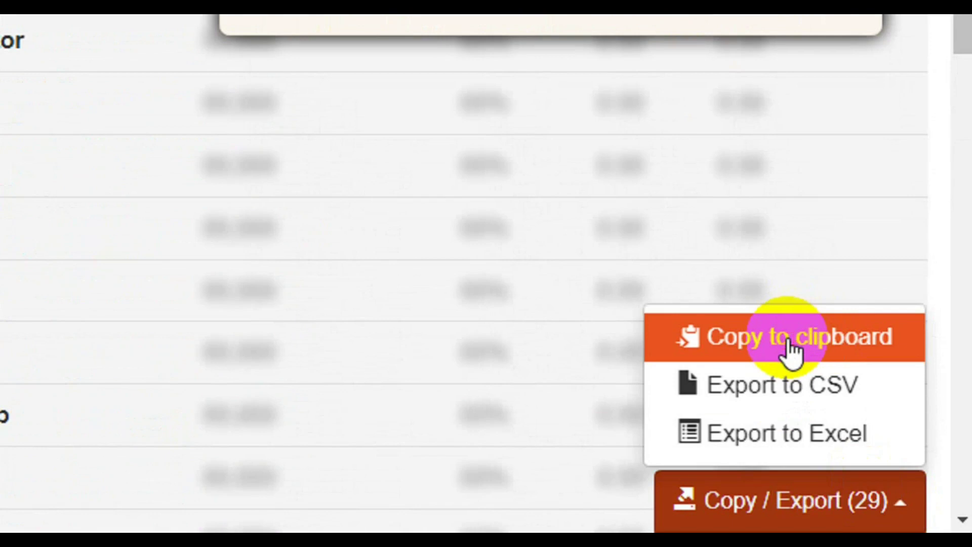
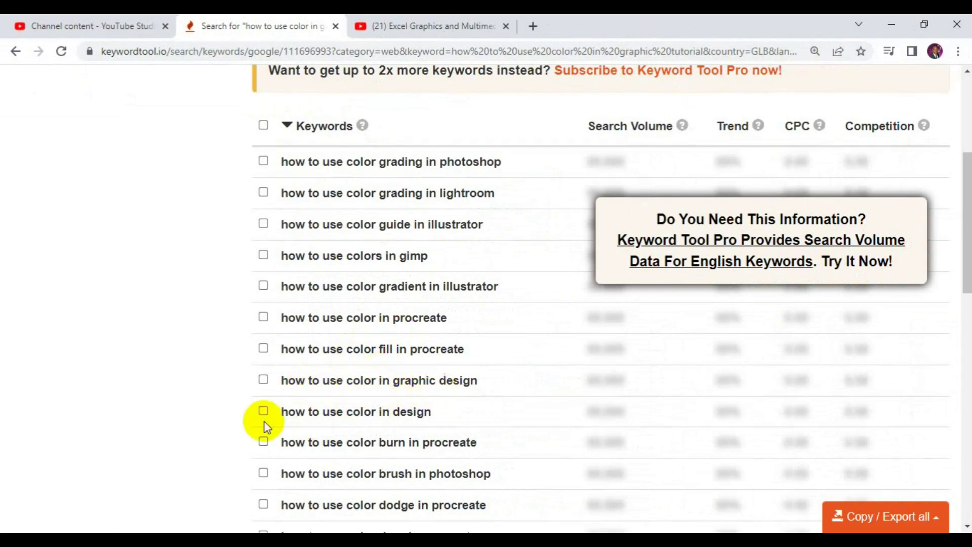
Switch back to the YouTube Studio upload and add the tag "how to use color in graphic" to the video
{"action": "left_click", "coordinate": [113, 24]}
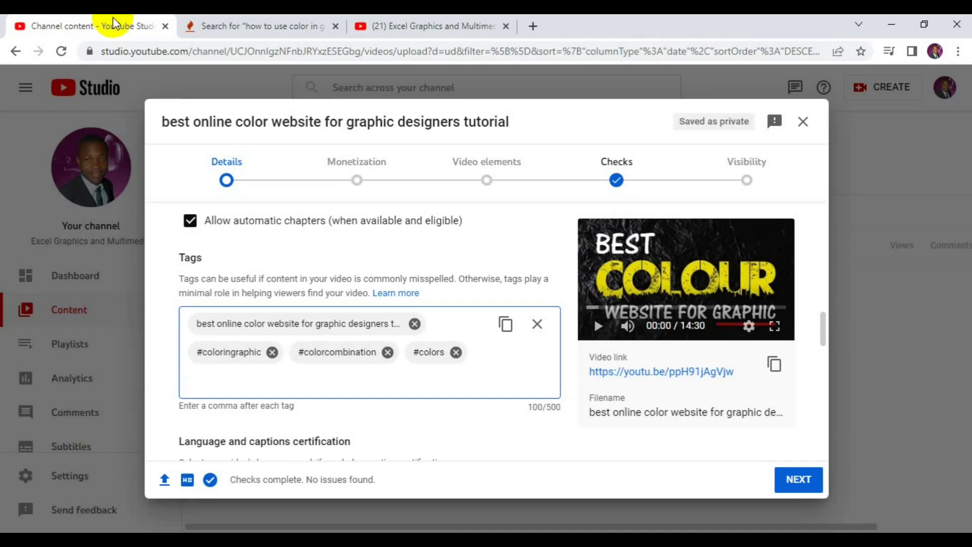
{"action": "type", "text": "how y"}
{"action": "key", "text": "BackSpace"}
{"action": "type", "text": "to use color in "}
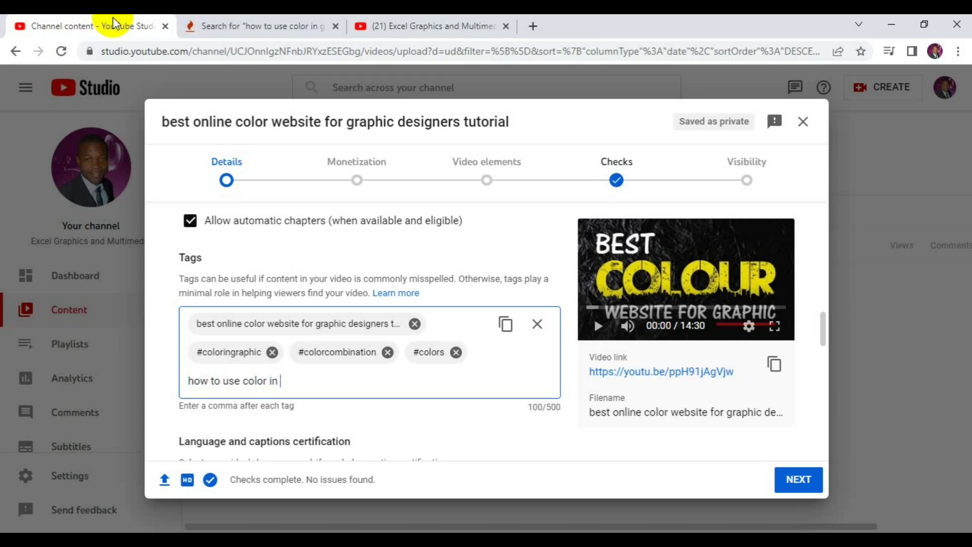
{"action": "type", "text": "graphic,"}
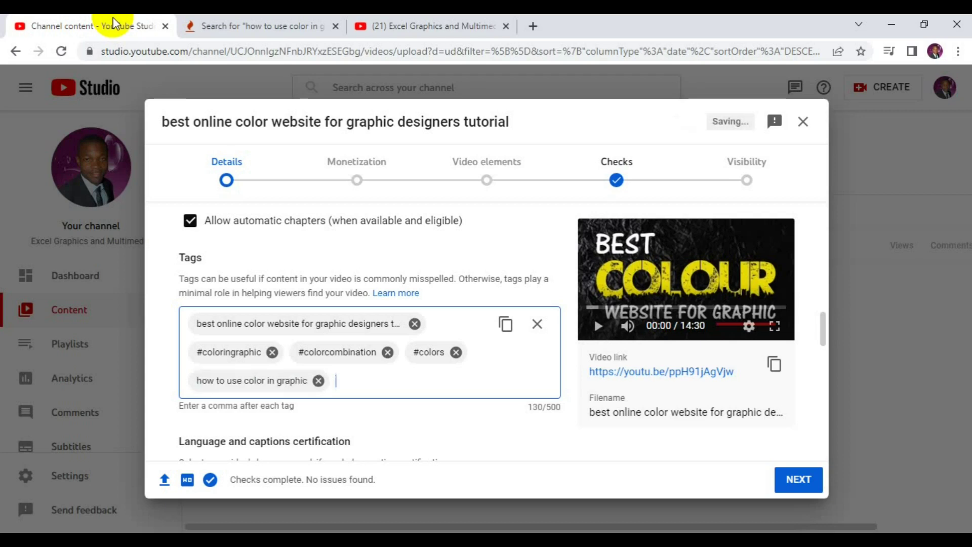
Add the tag "how to use ccolor in photoshop" to the video
{"action": "type", "text": "how"}
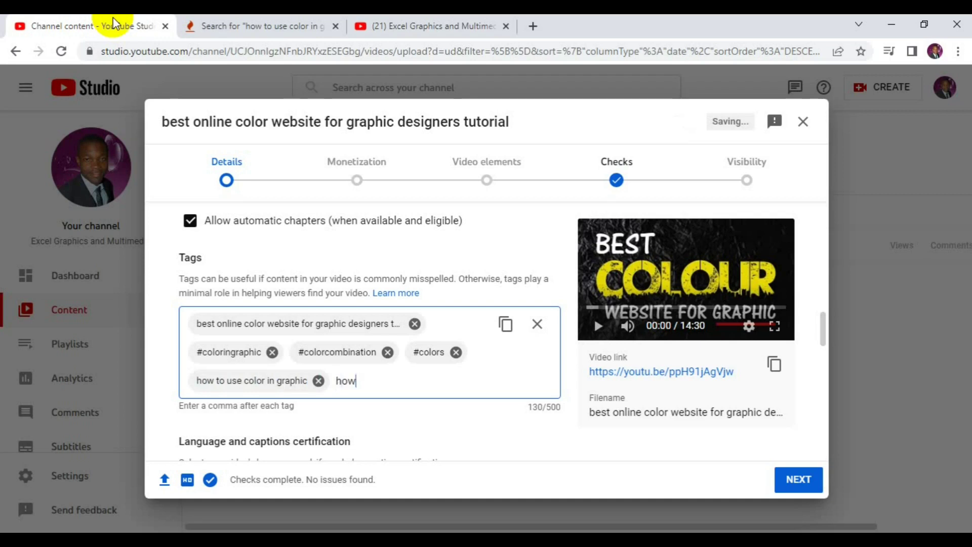
{"action": "type", "text": " to use ccolor"}
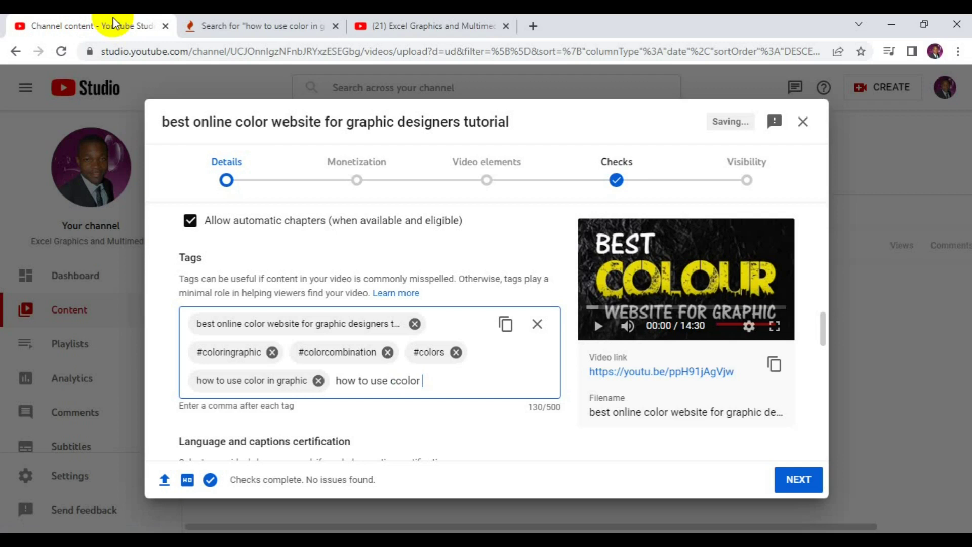
{"action": "type", "text": " in photoshop"}
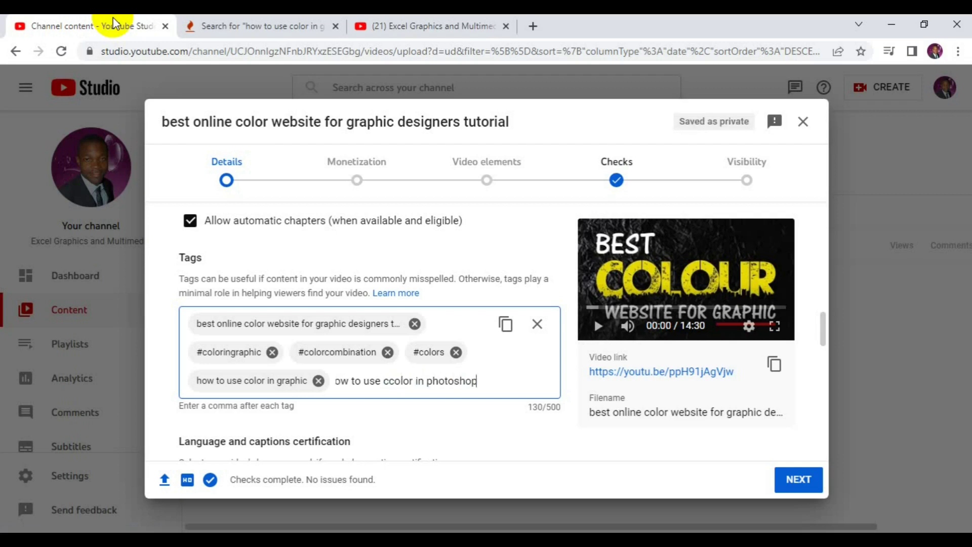
{"action": "type", "text": ","}
Add the tag "how to use color in illustrator" to the video
{"action": "type", "text": "hoq"}
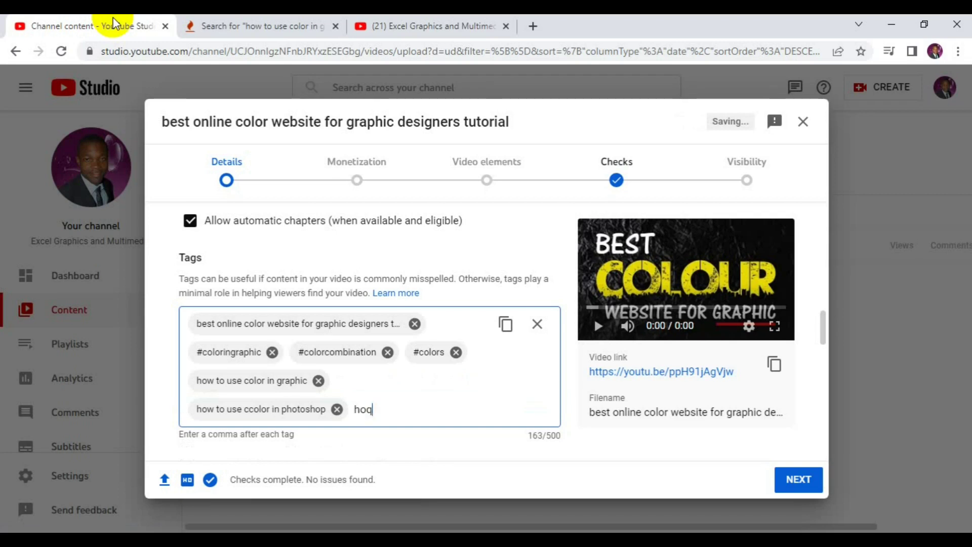
{"action": "key", "text": "BackSpace"}
{"action": "type", "text": "w to use color in "}
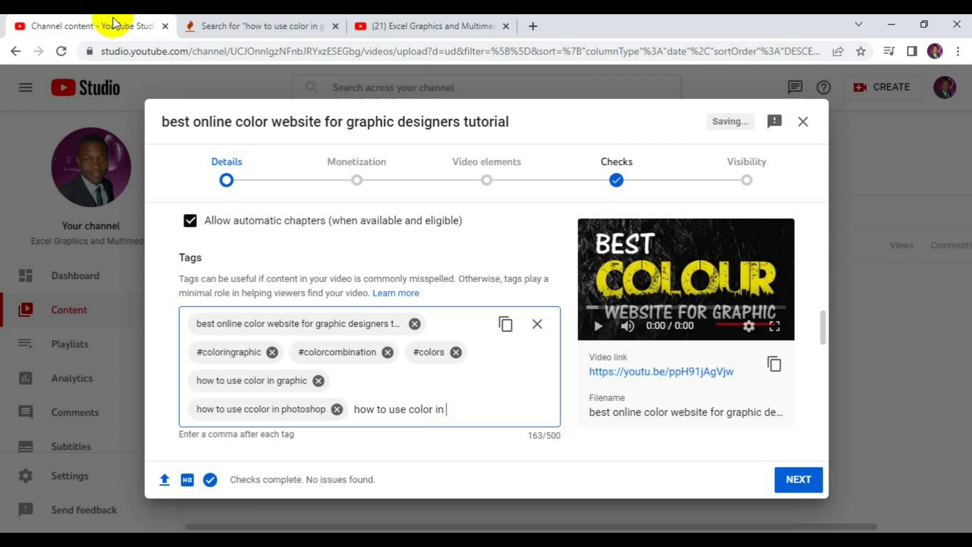
{"action": "type", "text": "illustrator,"}
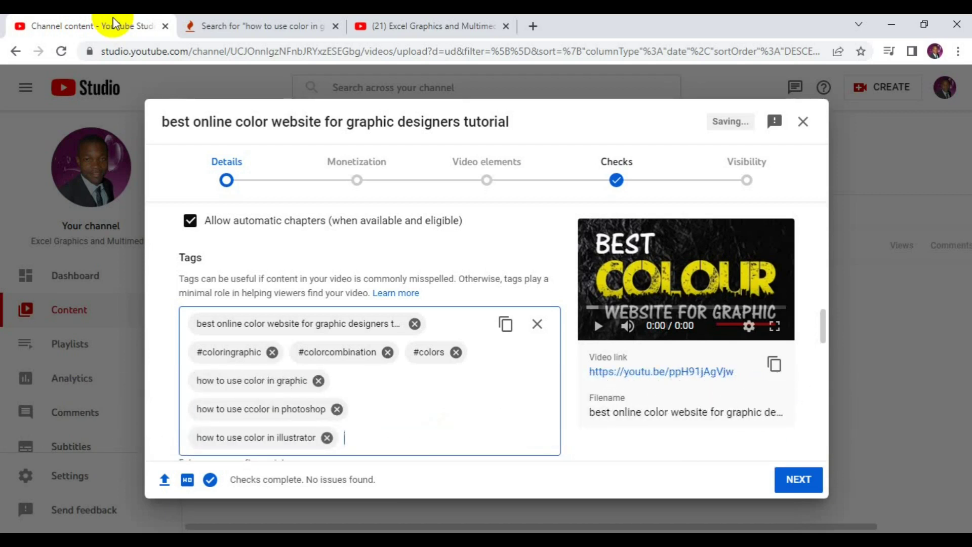
Check the keywordtool.io suggestions again and add the tag "how to use color grading inlightroom" to the video in YouTube Studio
{"action": "left_click", "coordinate": [236, 26]}
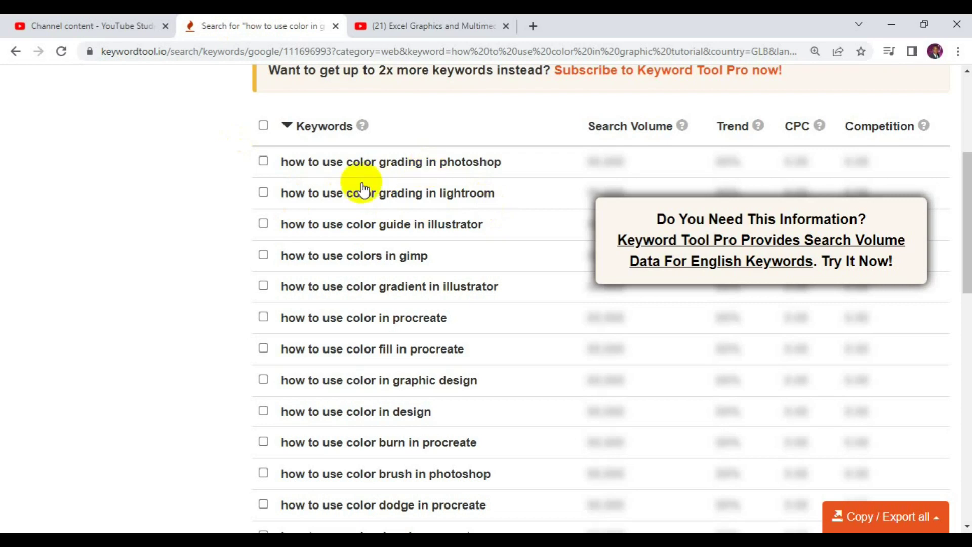
{"action": "left_click", "coordinate": [104, 23]}
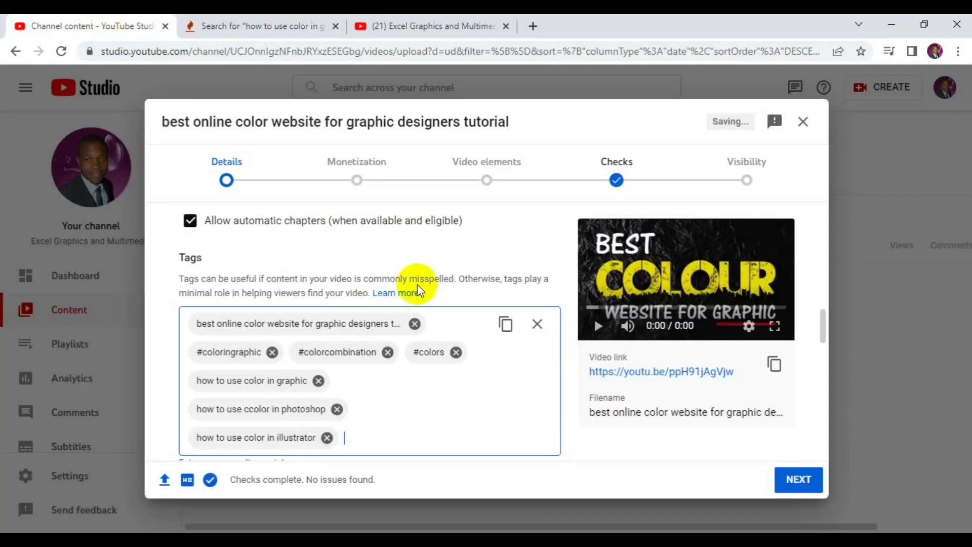
{"action": "type", "text": "how to"}
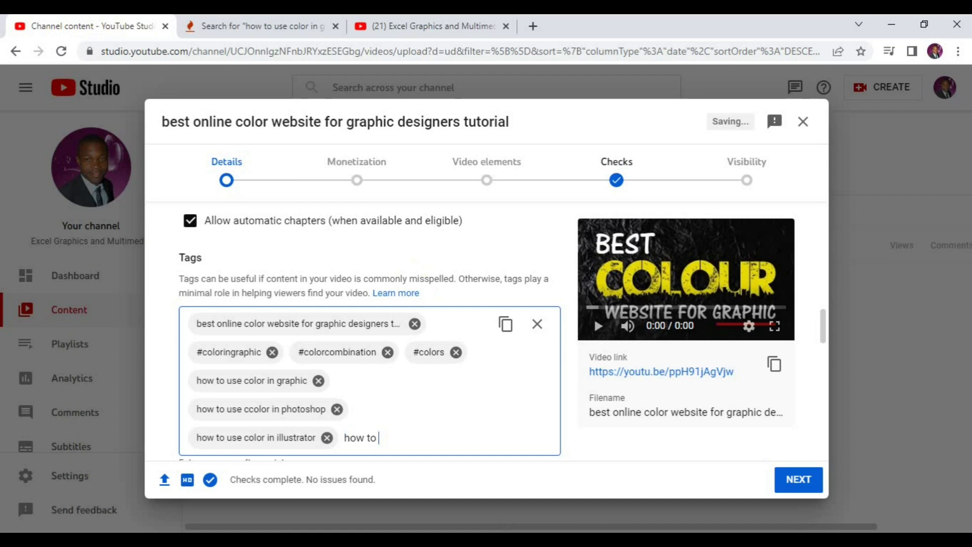
{"action": "type", "text": "use color grading inlightro"}
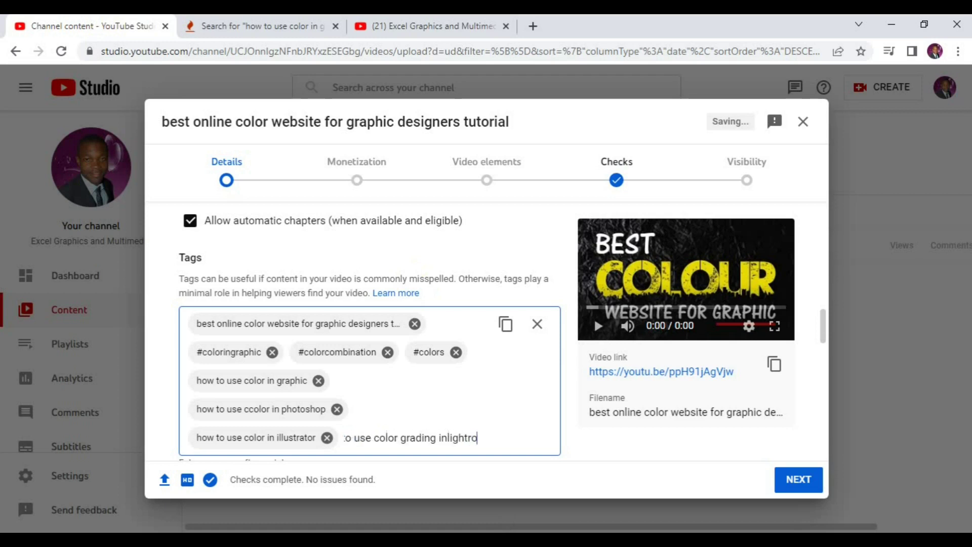
{"action": "key", "text": "Return"}
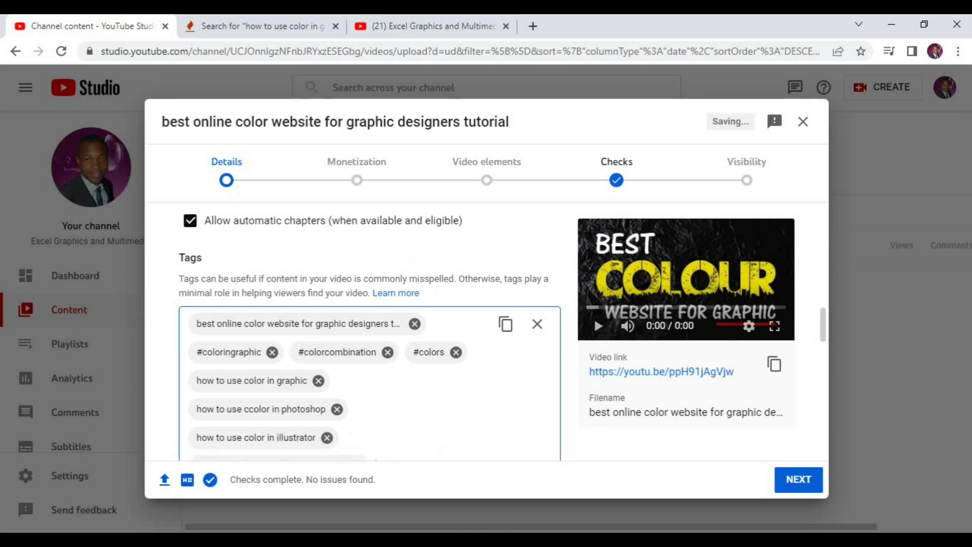
Add the tag "how to use color grading in photoshop" to the video
{"action": "type", "text": "how to "}
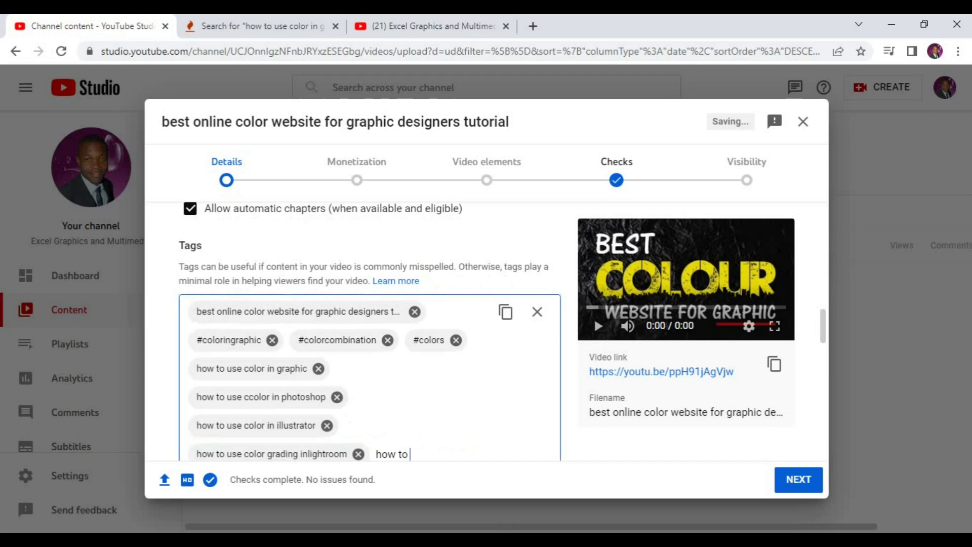
{"action": "type", "text": "use color grap"}
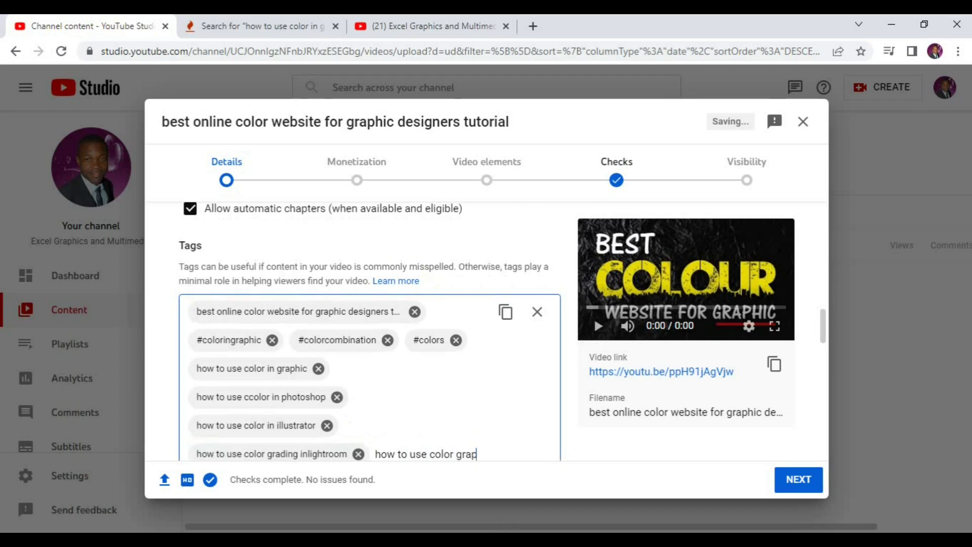
{"action": "key", "text": "BackSpace"}
{"action": "type", "text": "ding in"}
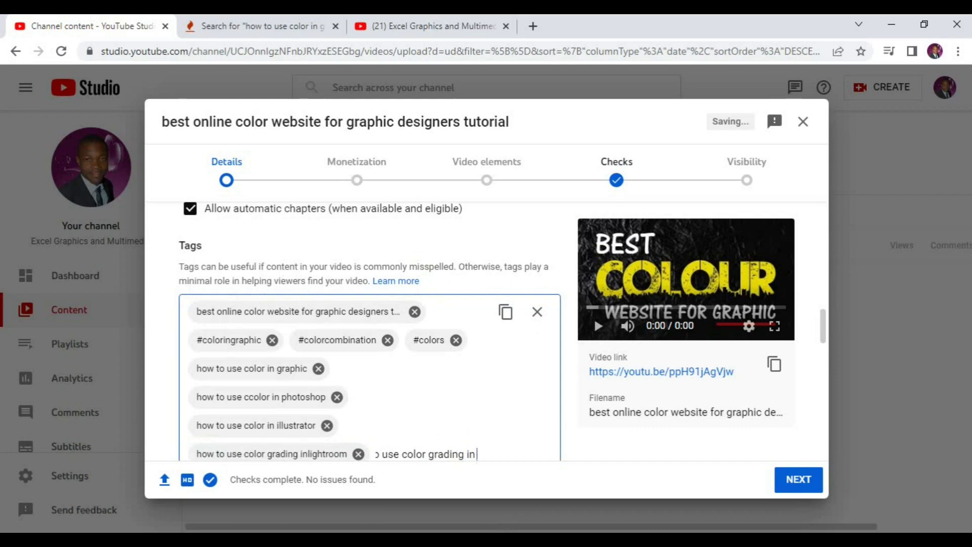
{"action": "type", "text": " p"}
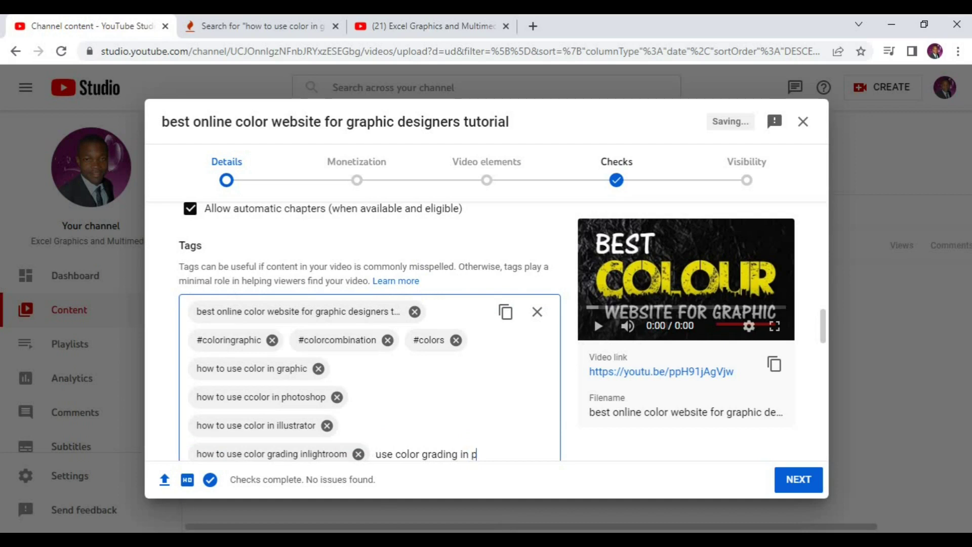
{"action": "type", "text": "hotos"}
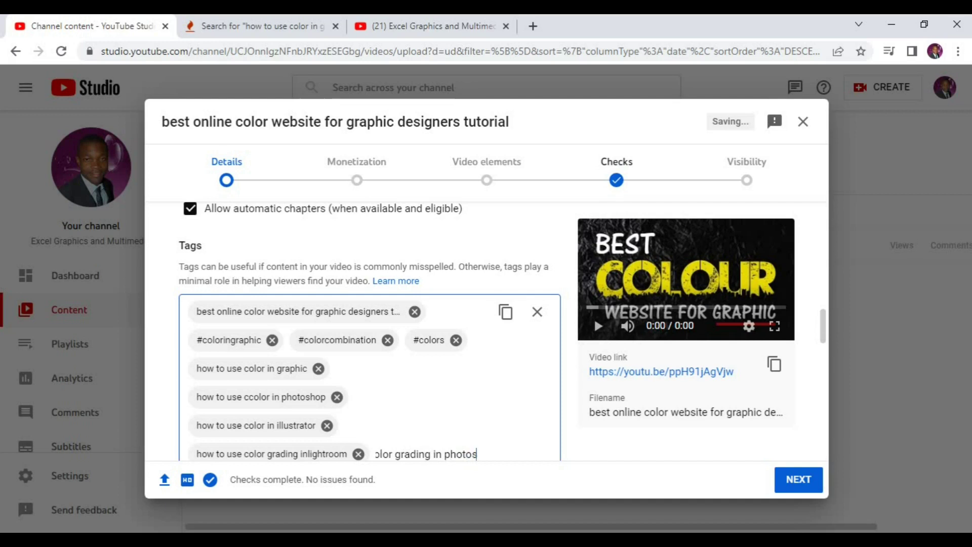
{"action": "key", "text": "Return"}
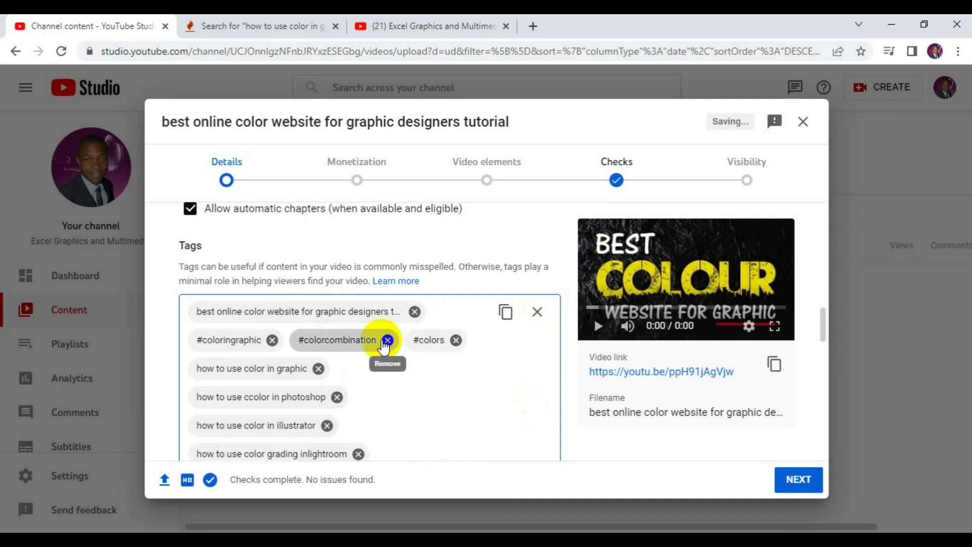
Remove the tags #coloringraphic and #colors, and add the tag #bestwebsitincolor after the remaining ones
{"action": "left_click", "coordinate": [273, 340]}
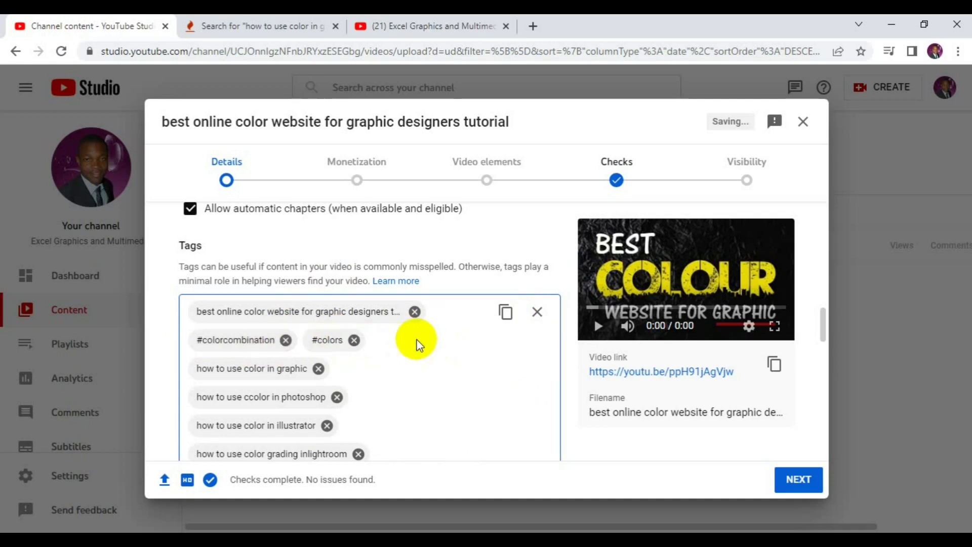
{"action": "left_click", "coordinate": [355, 340]}
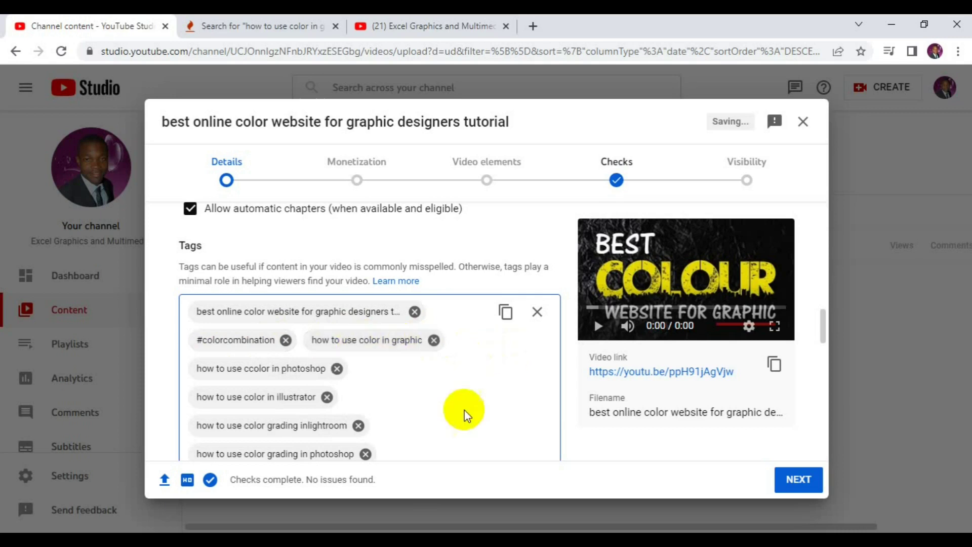
{"action": "left_click_drag", "start_coordinate": [824, 321], "coordinate": [824, 347]}
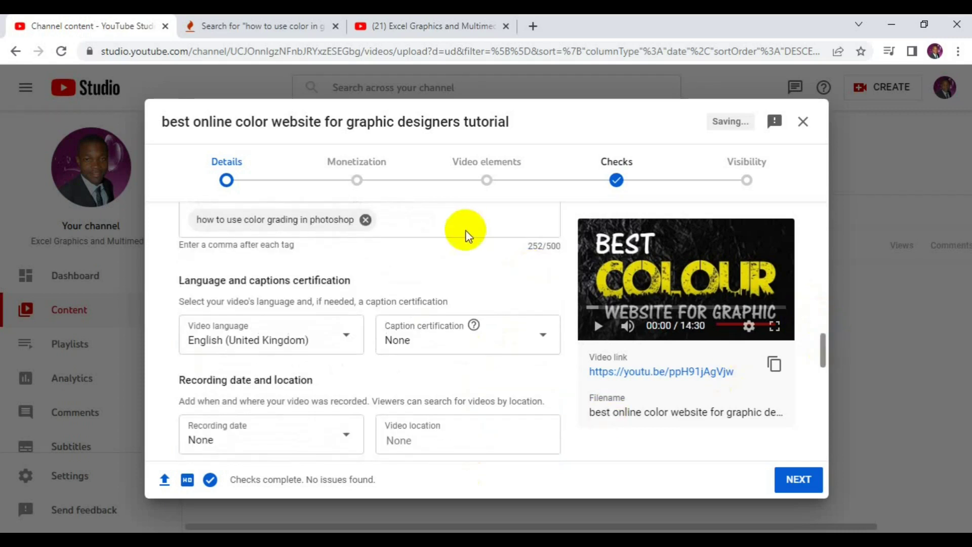
{"action": "left_click", "coordinate": [405, 222]}
{"action": "type", "text": "#"}
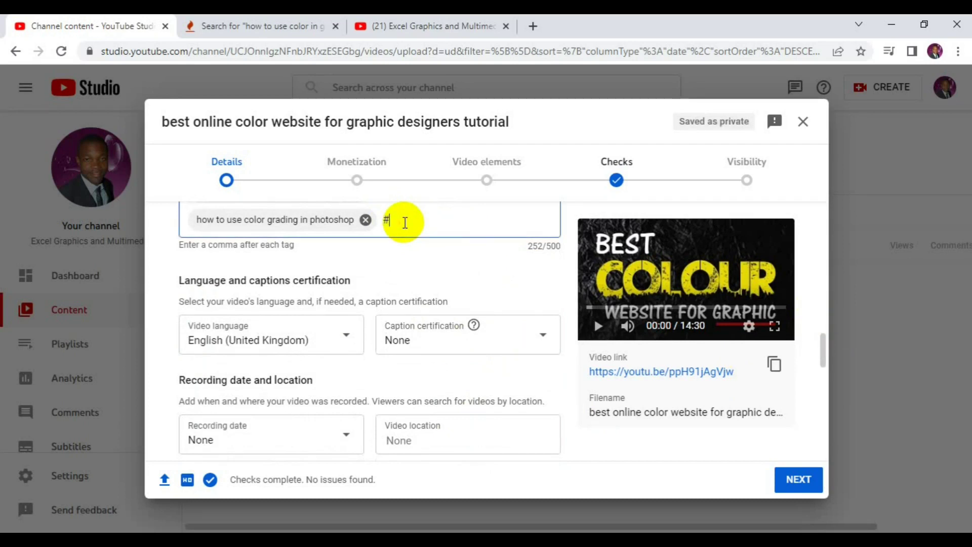
{"action": "type", "text": "bestwebs"}
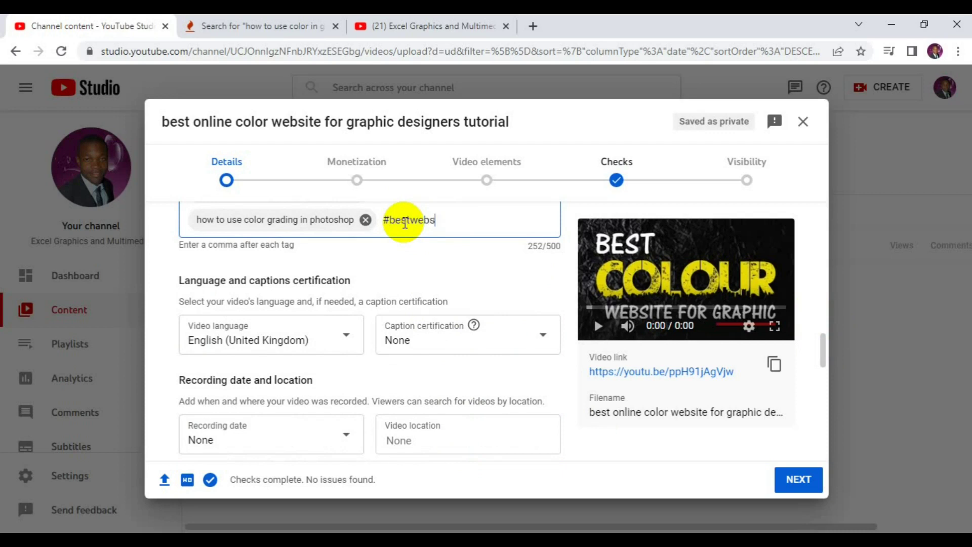
{"action": "type", "text": "itincolor"}
{"action": "key", "text": "Return"}
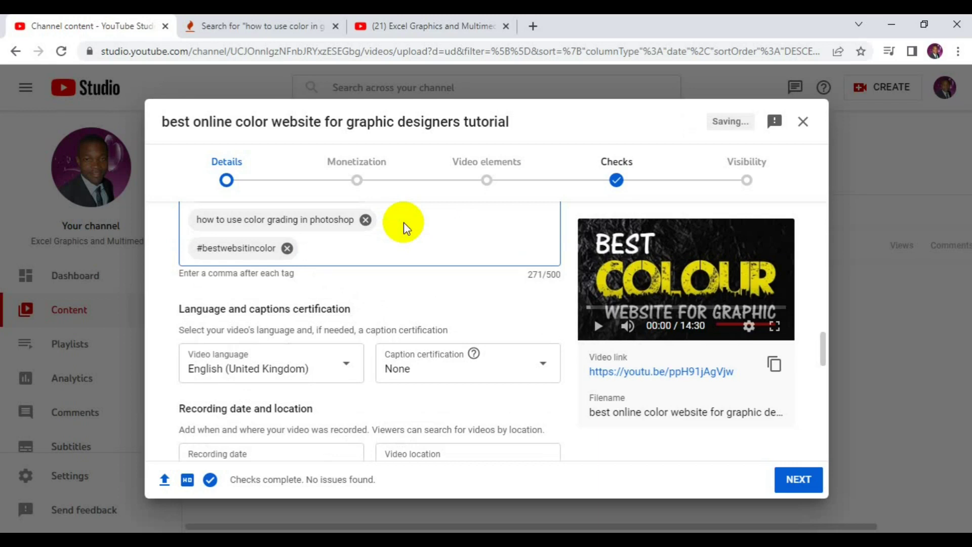
Add the tag #graphicdesigncolortools to the video
{"action": "type", "text": "#"}
{"action": "type", "text": "graphic"}
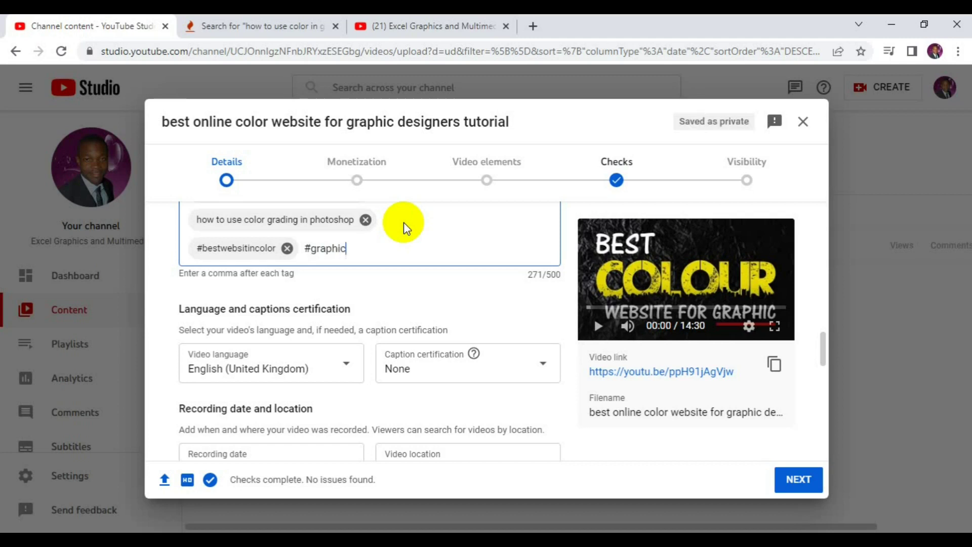
{"action": "type", "text": "designcolo"}
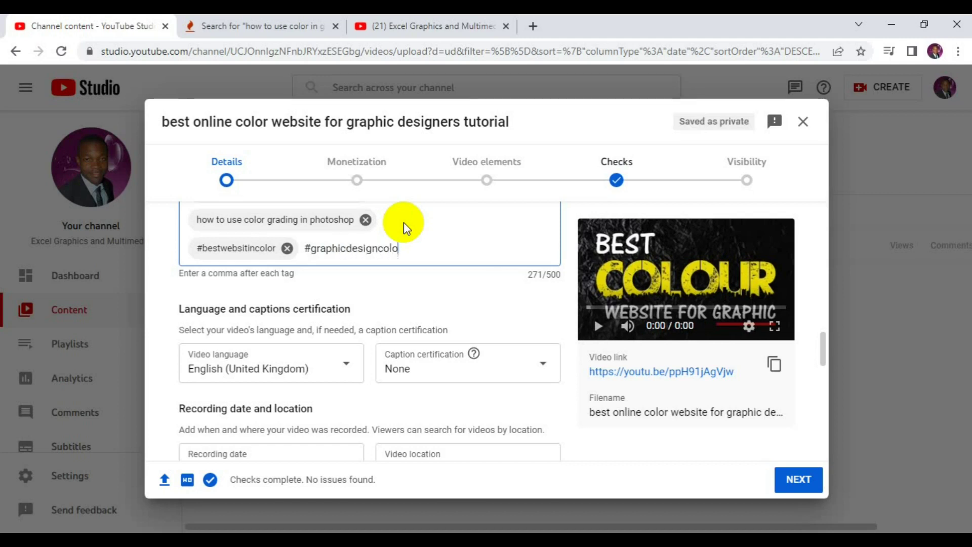
{"action": "type", "text": "rtool"}
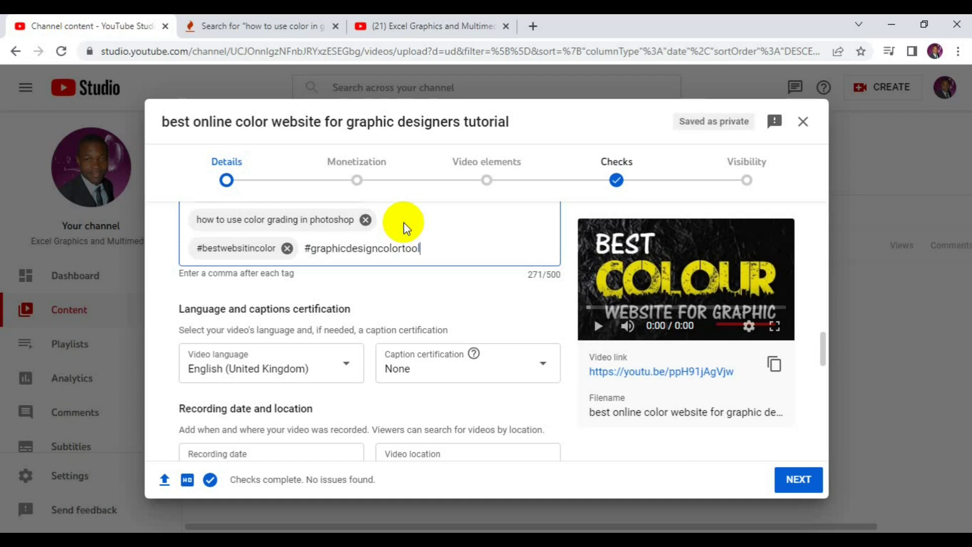
{"action": "type", "text": "s,"}
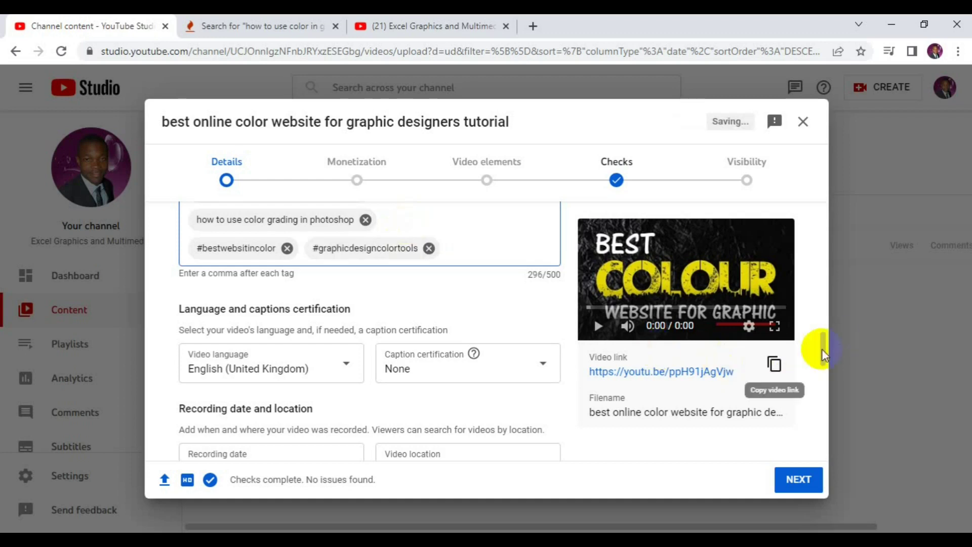
{"action": "left_click_drag", "start_coordinate": [822, 342], "coordinate": [820, 322]}
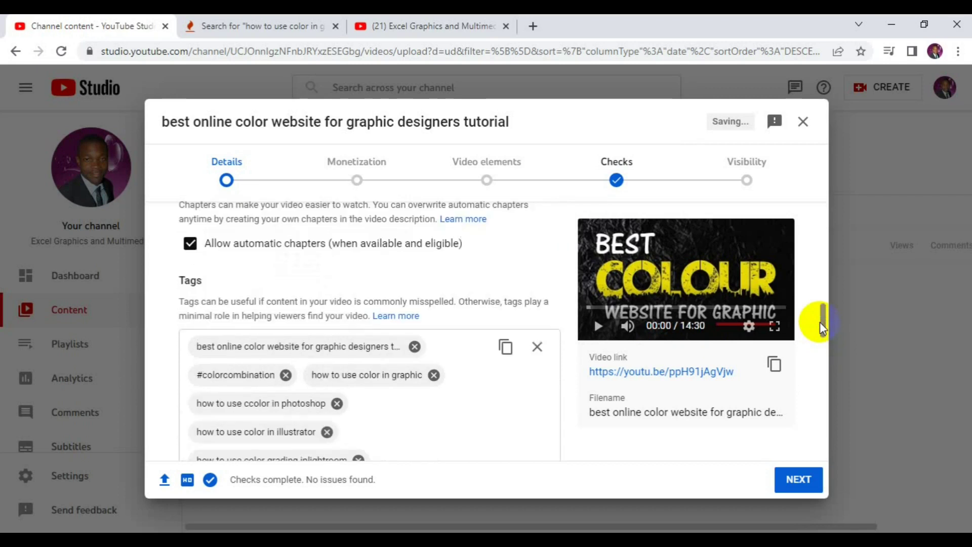
{"action": "left_click_drag", "start_coordinate": [821, 324], "coordinate": [821, 325]}
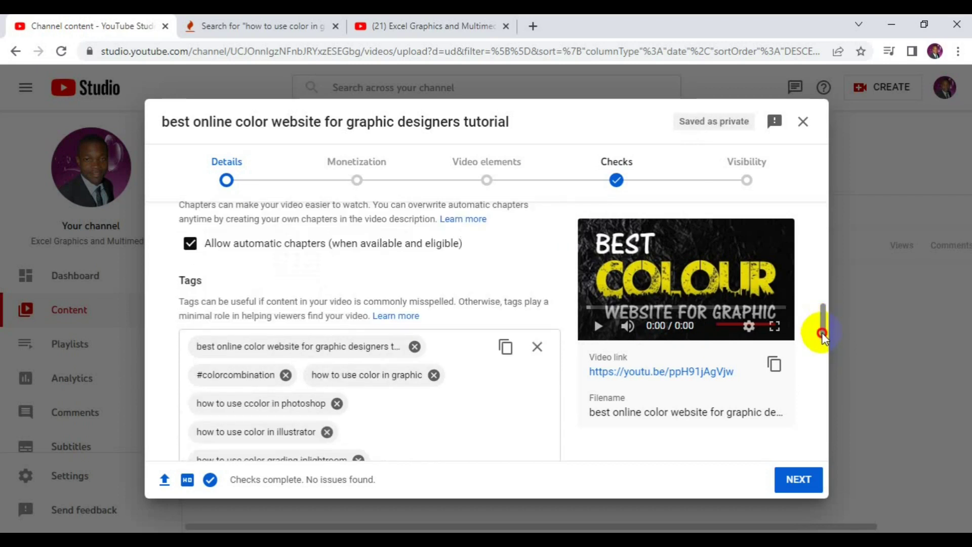
{"action": "scroll", "coordinate": [821, 332], "scroll_direction": "down", "scroll_amount": 2}
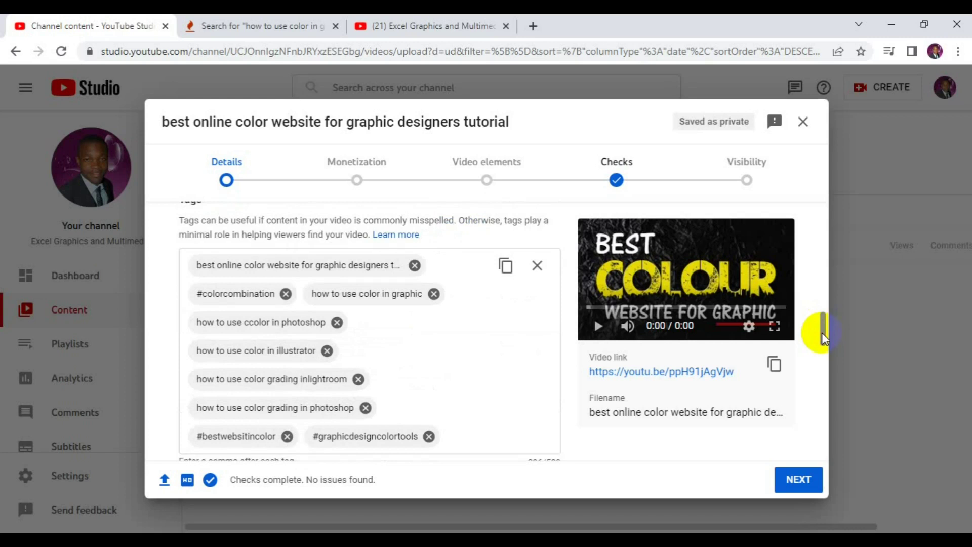
{"action": "scroll", "coordinate": [822, 332], "scroll_direction": "down", "scroll_amount": 1}
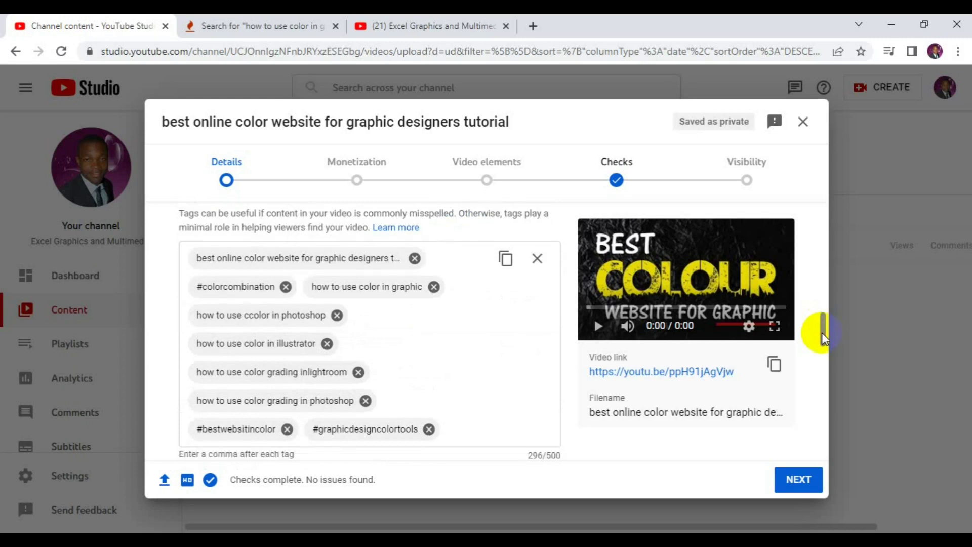